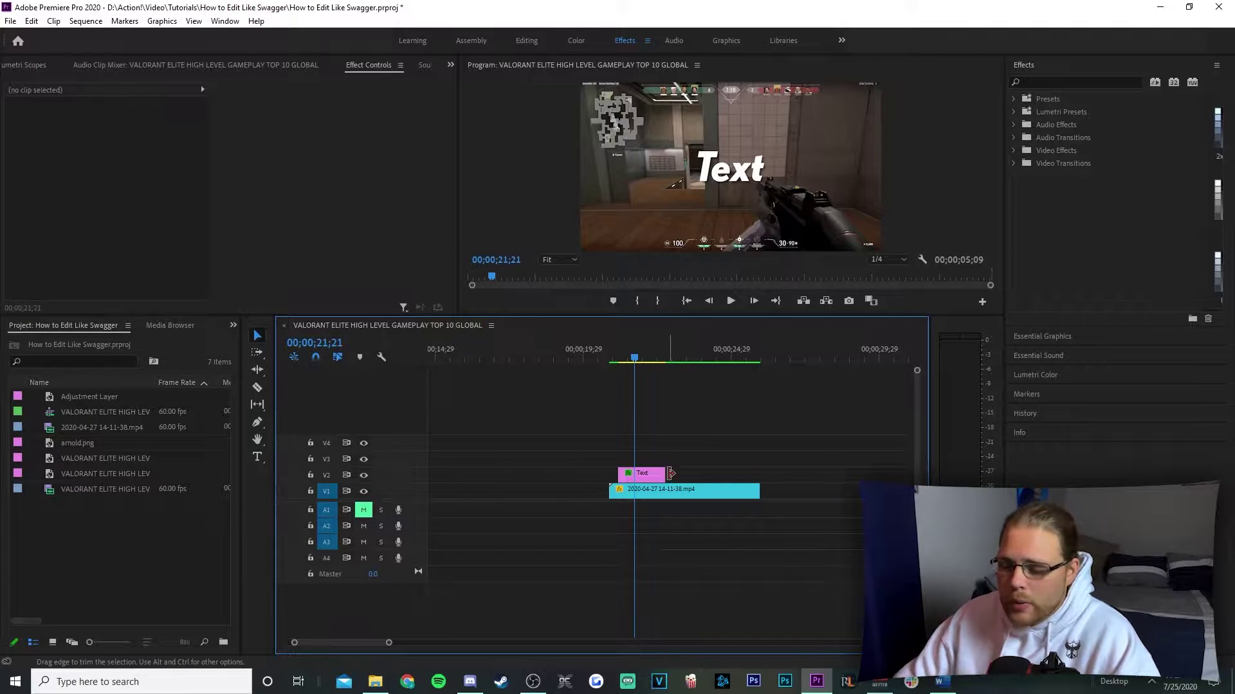
# Step: Keyframe the Text title's Scale at 0 at the start of the clip
pyautogui.click(648, 477)
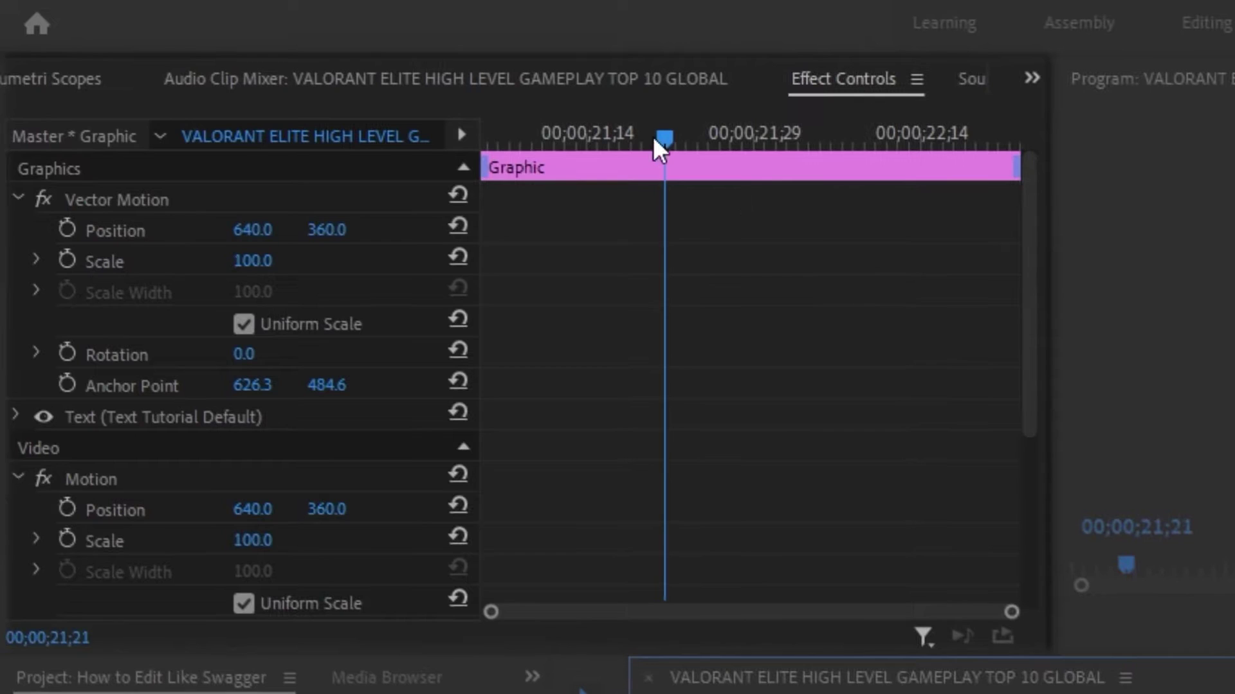
pyautogui.moveTo(656, 134); pyautogui.dragTo(488, 135)
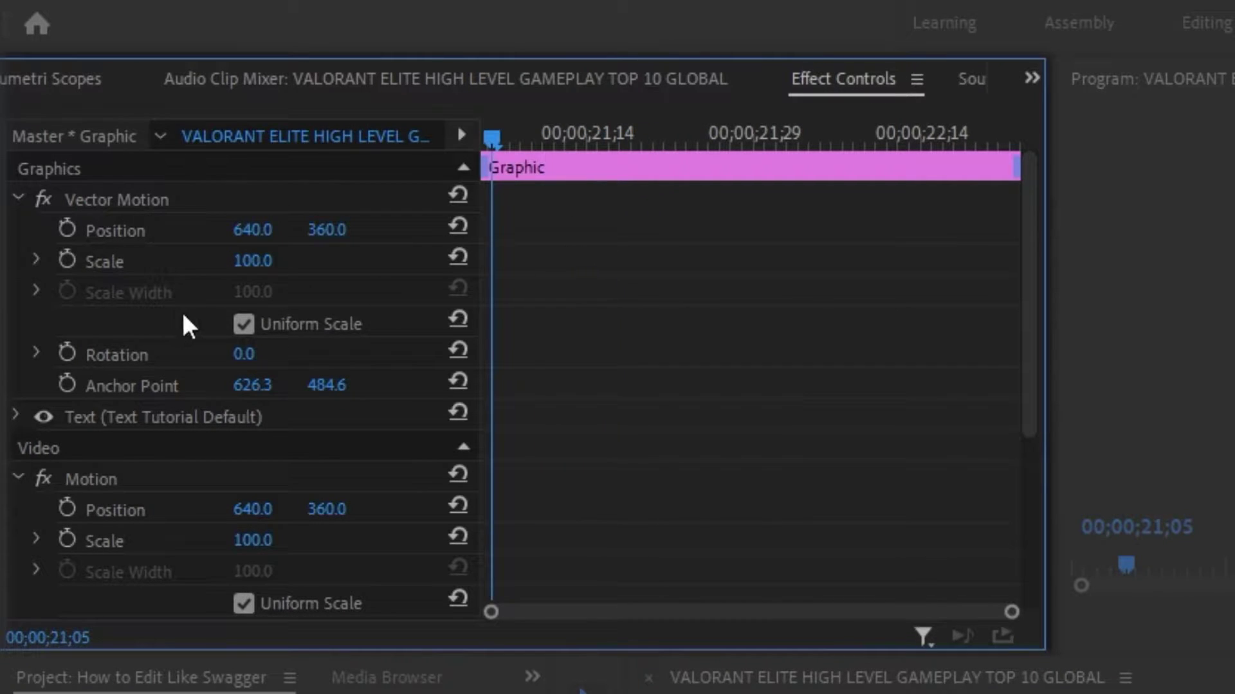
pyautogui.click(69, 265)
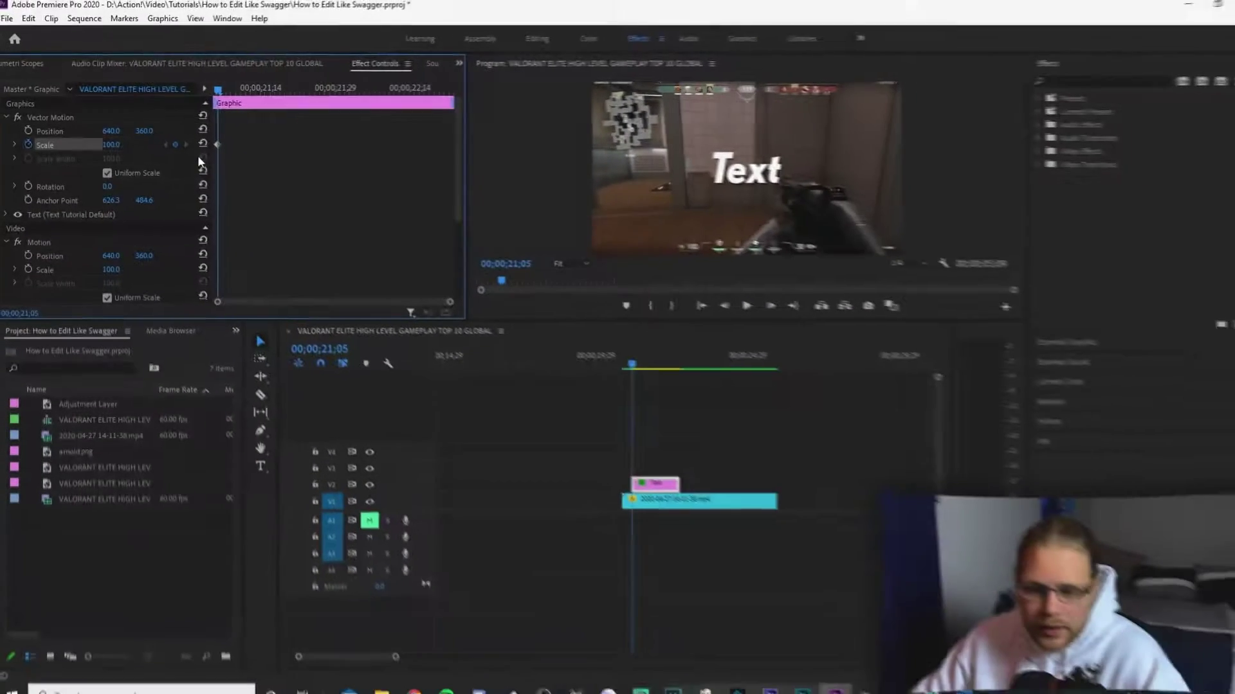
pyautogui.click(211, 91)
pyautogui.click(126, 143)
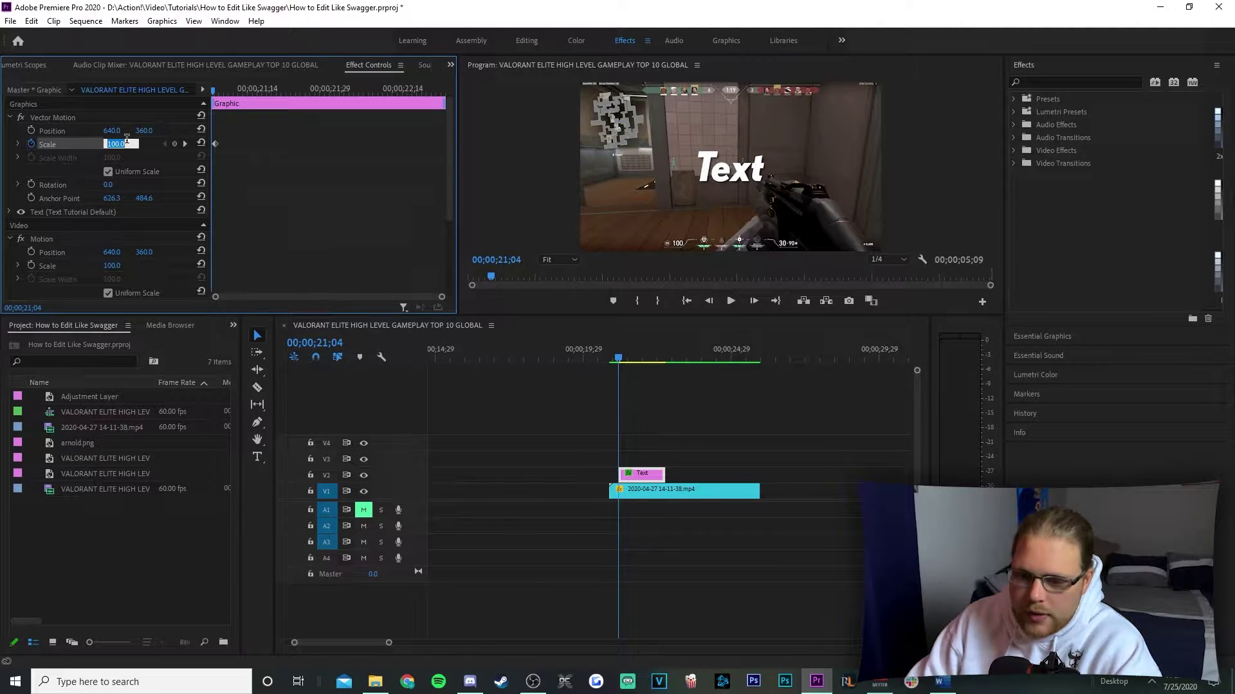
pyautogui.write('0')
pyautogui.press('Return')
pyautogui.moveTo(214, 144); pyautogui.dragTo(227, 144)
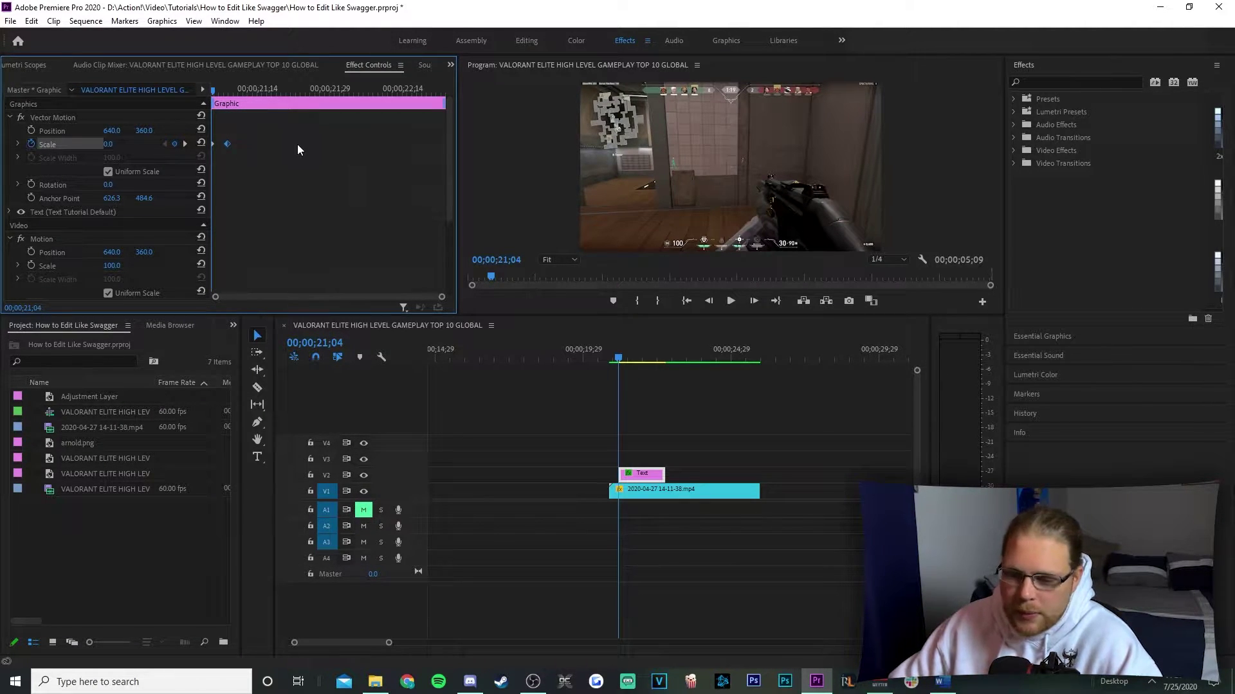
# Step: Move the full-size Scale keyframe later and preview the title popping in
pyautogui.press('space')
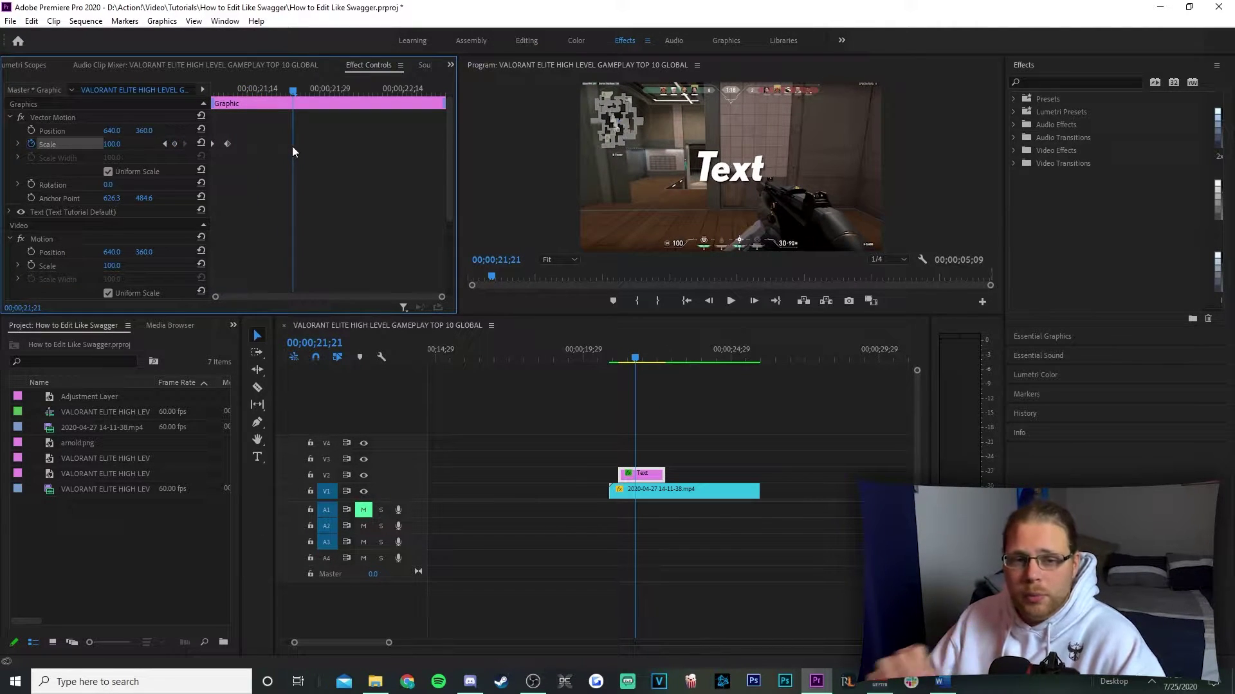
pyautogui.moveTo(225, 144); pyautogui.dragTo(253, 144)
pyautogui.moveTo(293, 90); pyautogui.dragTo(205, 109)
pyautogui.click(616, 437)
pyautogui.press('space')
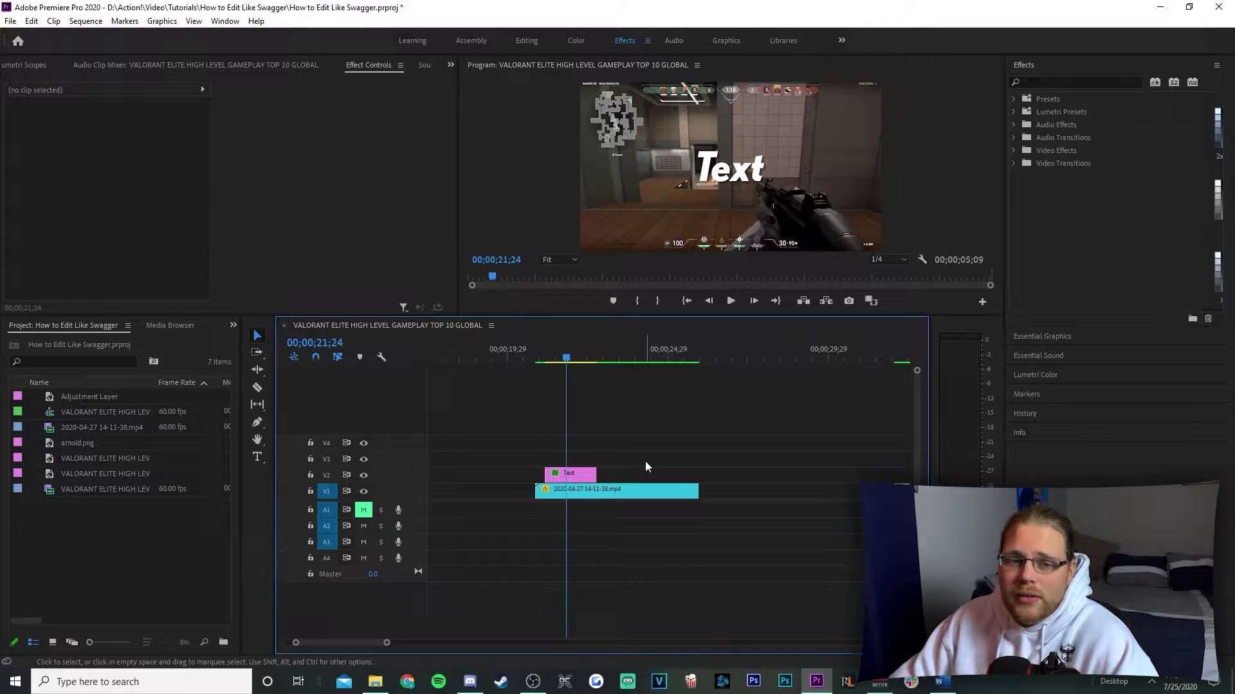
# Step: Add a 110 overshoot Scale keyframe at 21;10 and check the pop
pyautogui.click(585, 477)
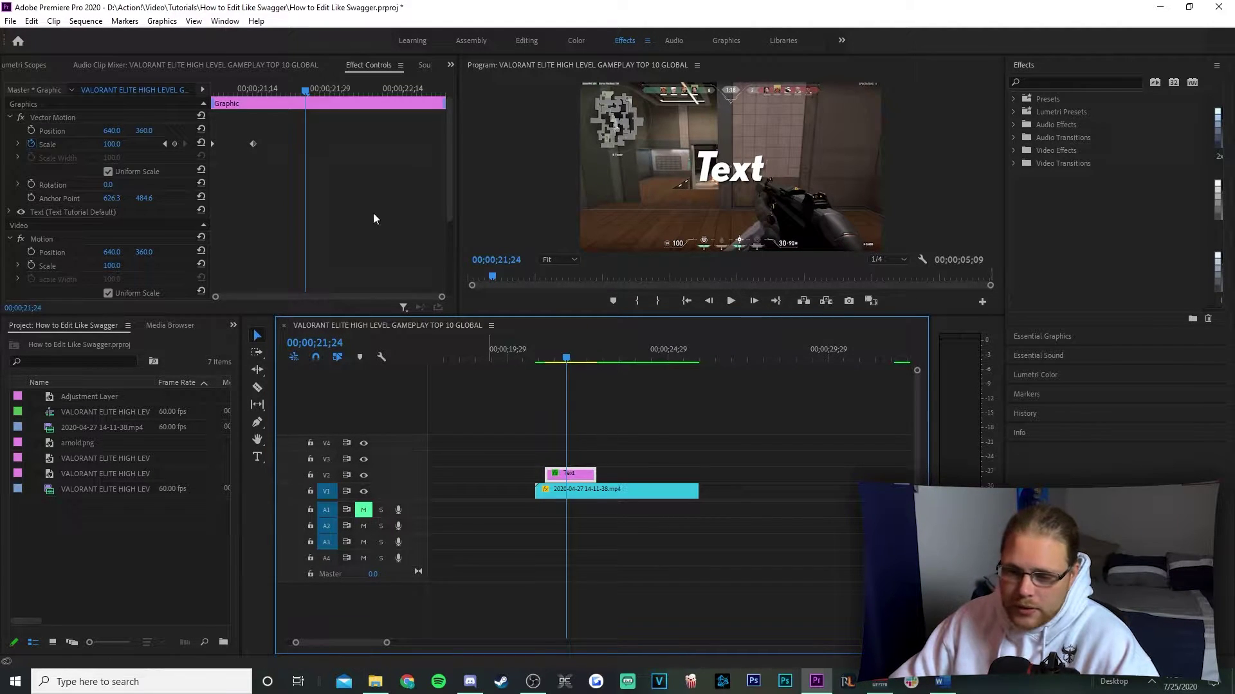
pyautogui.click(237, 93)
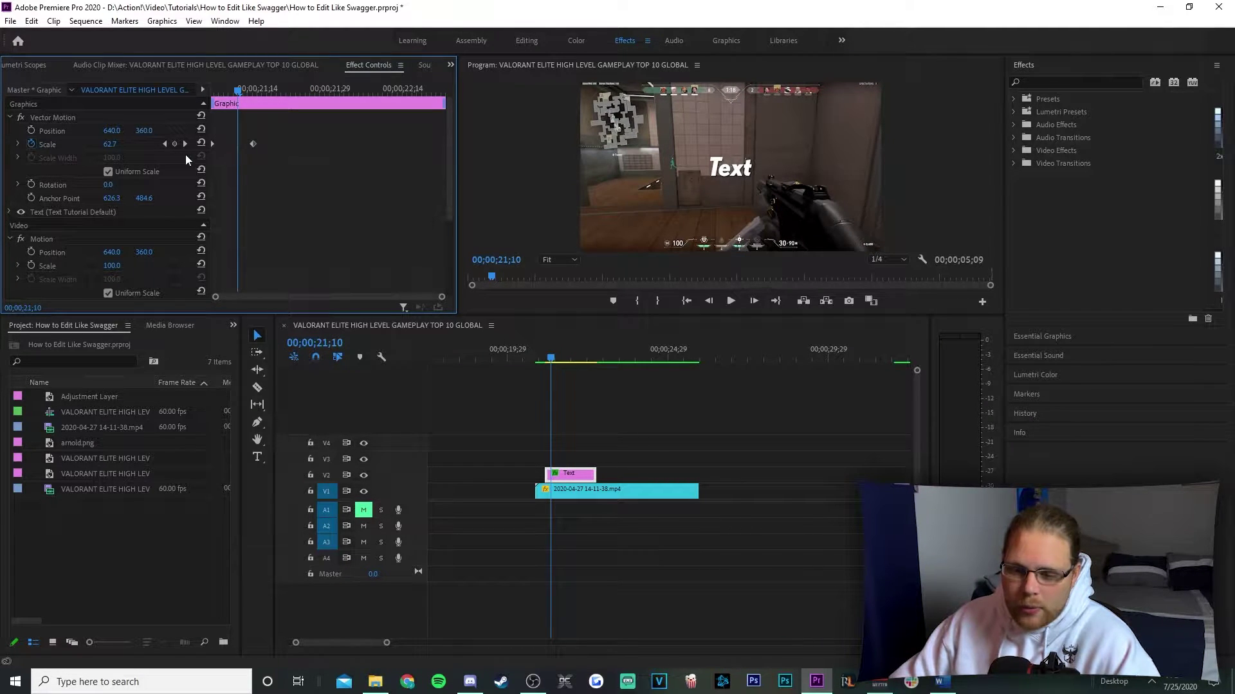
pyautogui.click(110, 144)
pyautogui.write('110')
pyautogui.press('Return')
pyautogui.press('Left')
pyautogui.press('Left')
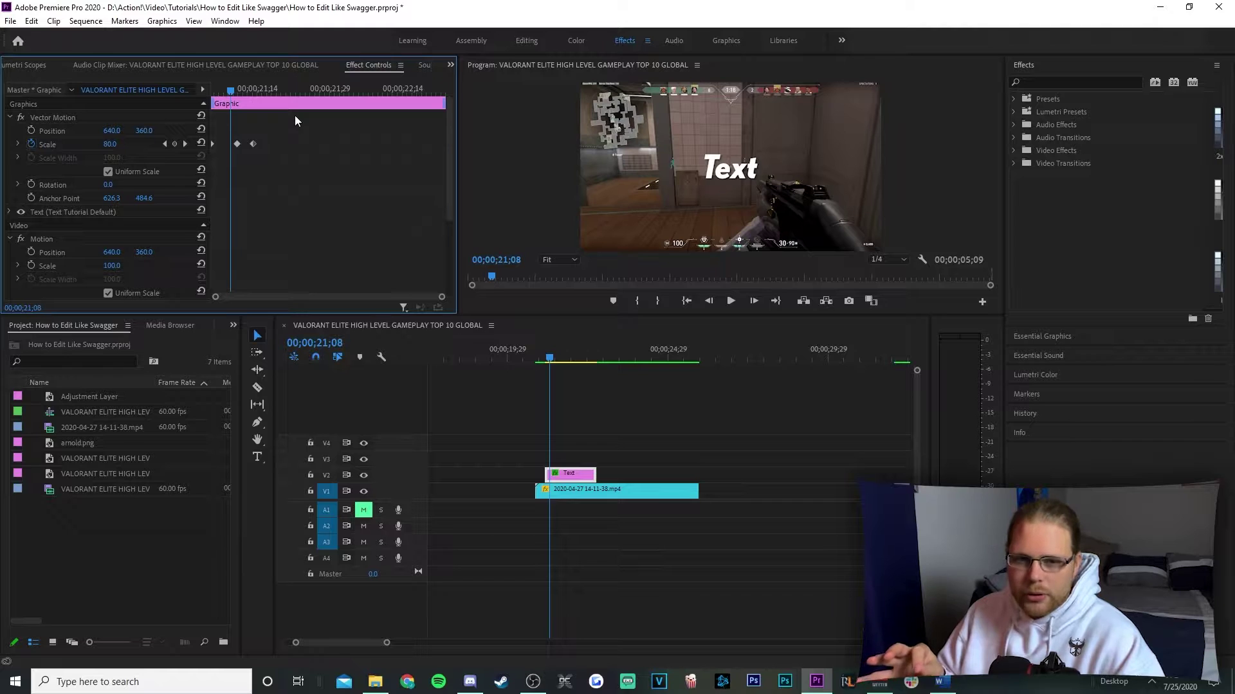
pyautogui.click(815, 444)
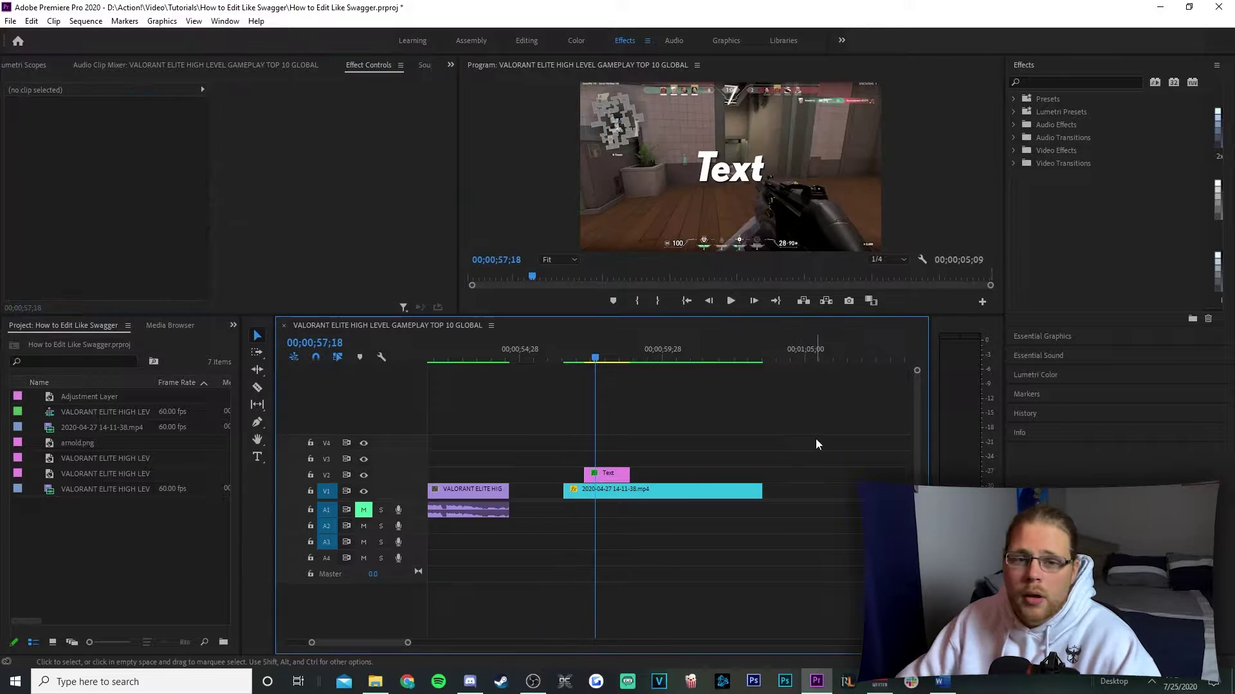
# Step: Find 'transfor' in Effects and apply Transform to the Text title clip
pyautogui.click(1058, 84)
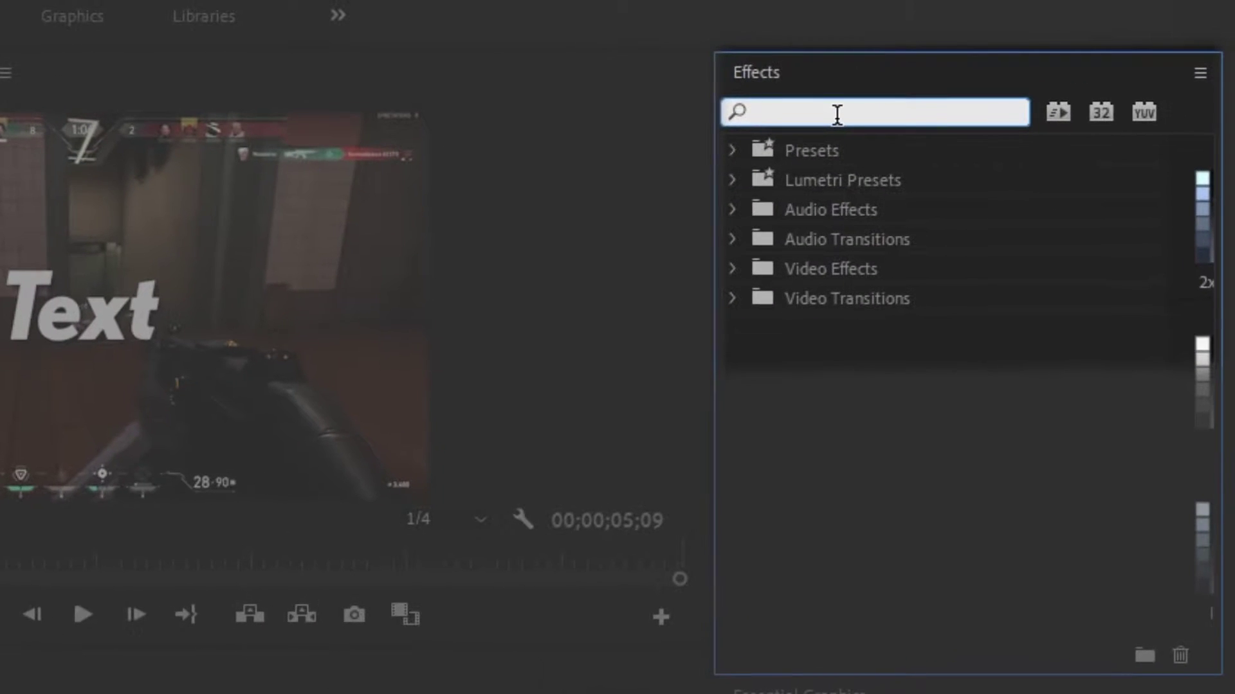
pyautogui.write('transfor')
pyautogui.moveTo(859, 325); pyautogui.dragTo(34, 693)
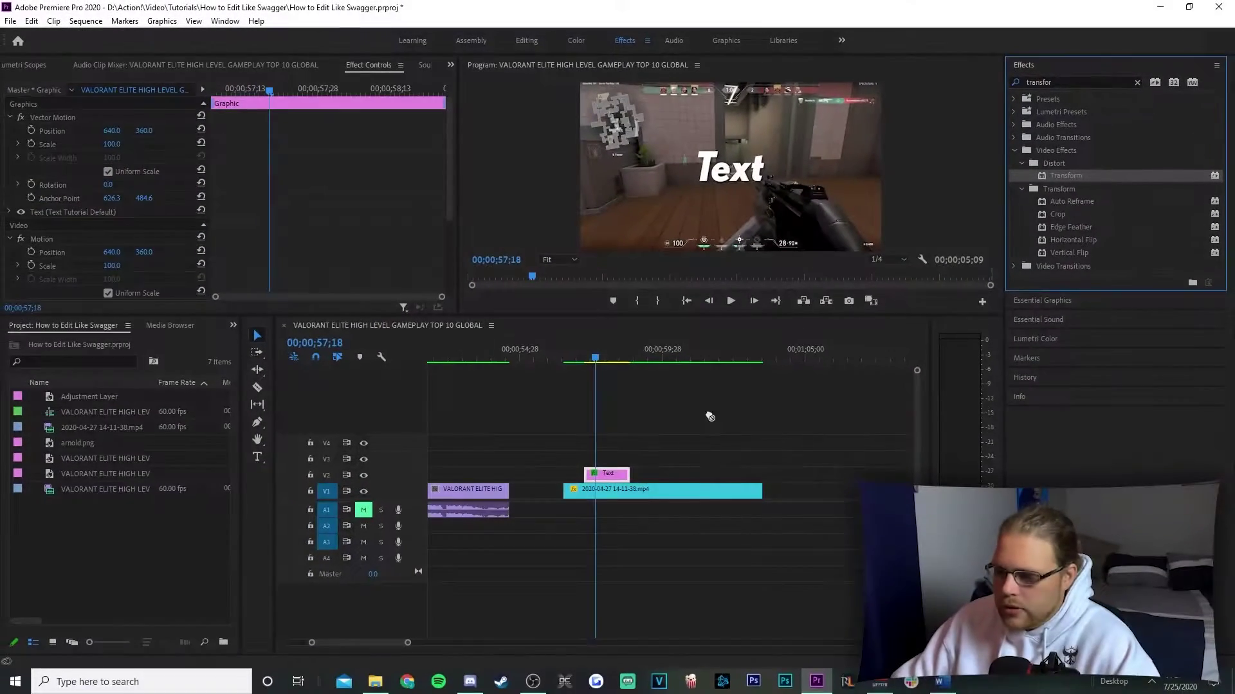
pyautogui.moveTo(710, 417); pyautogui.dragTo(606, 475)
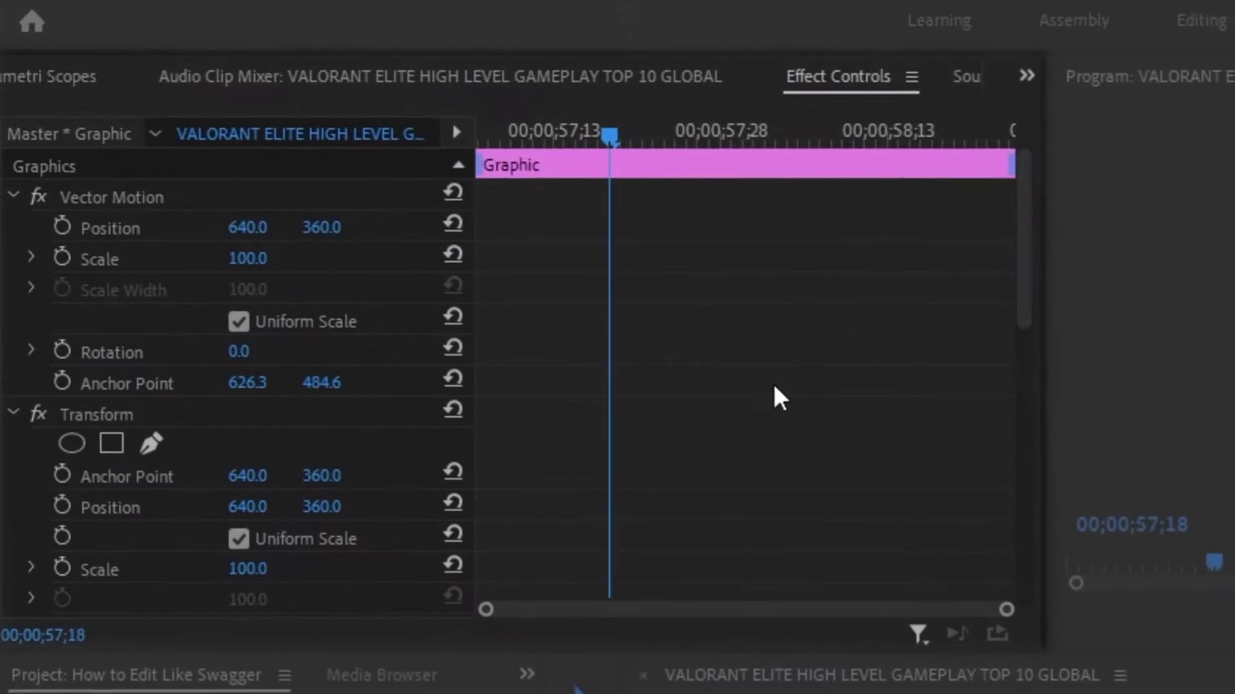
pyautogui.scroll(-3, 340, 202)
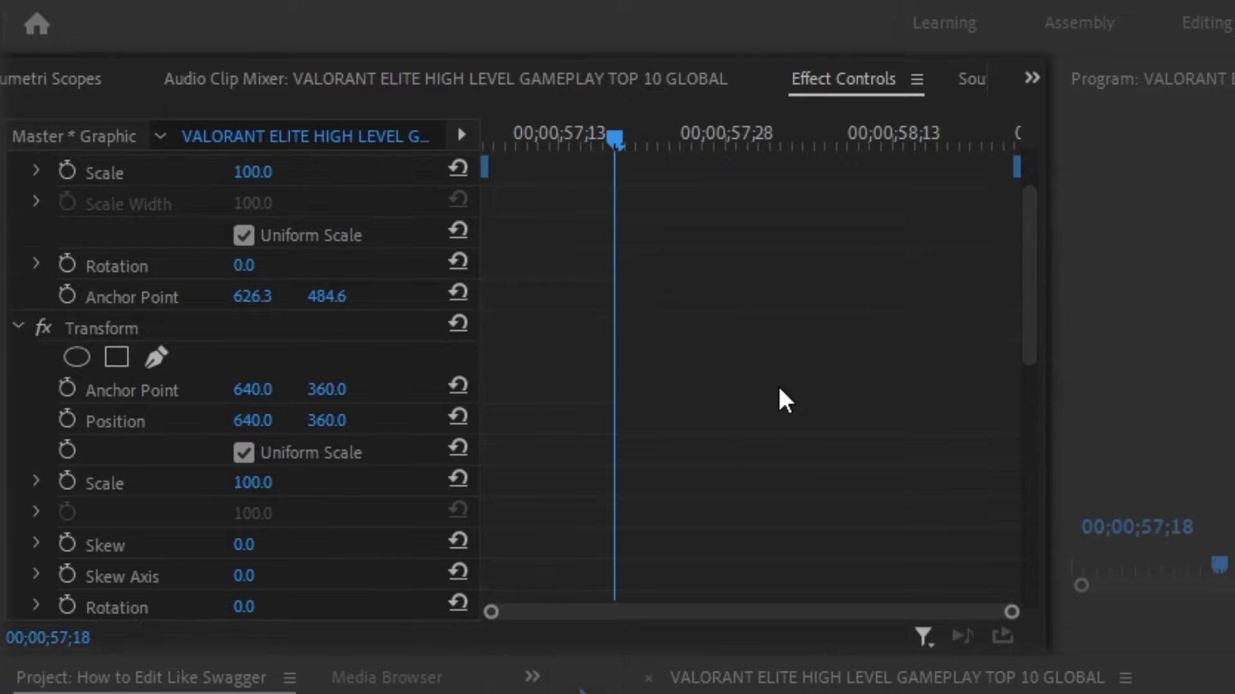
pyautogui.press('Up')
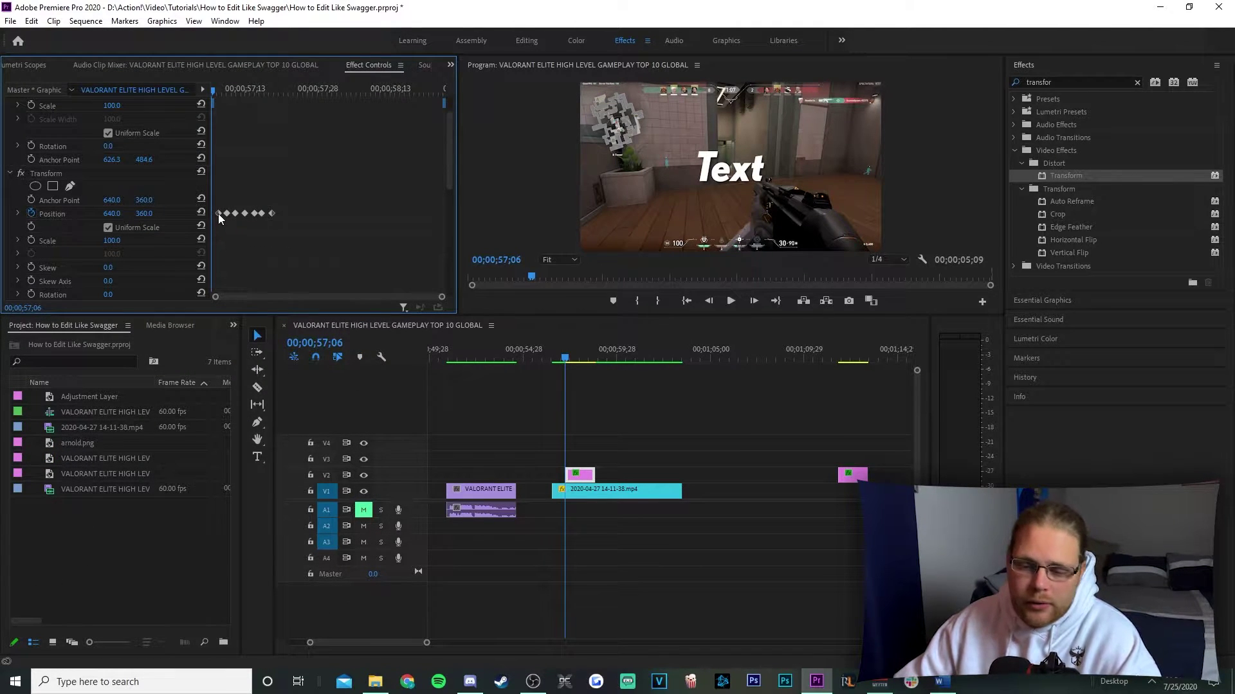
# Step: Line up the Transform Position keyframes on consecutive frames from the clip start
pyautogui.moveTo(218, 214); pyautogui.dragTo(211, 214)
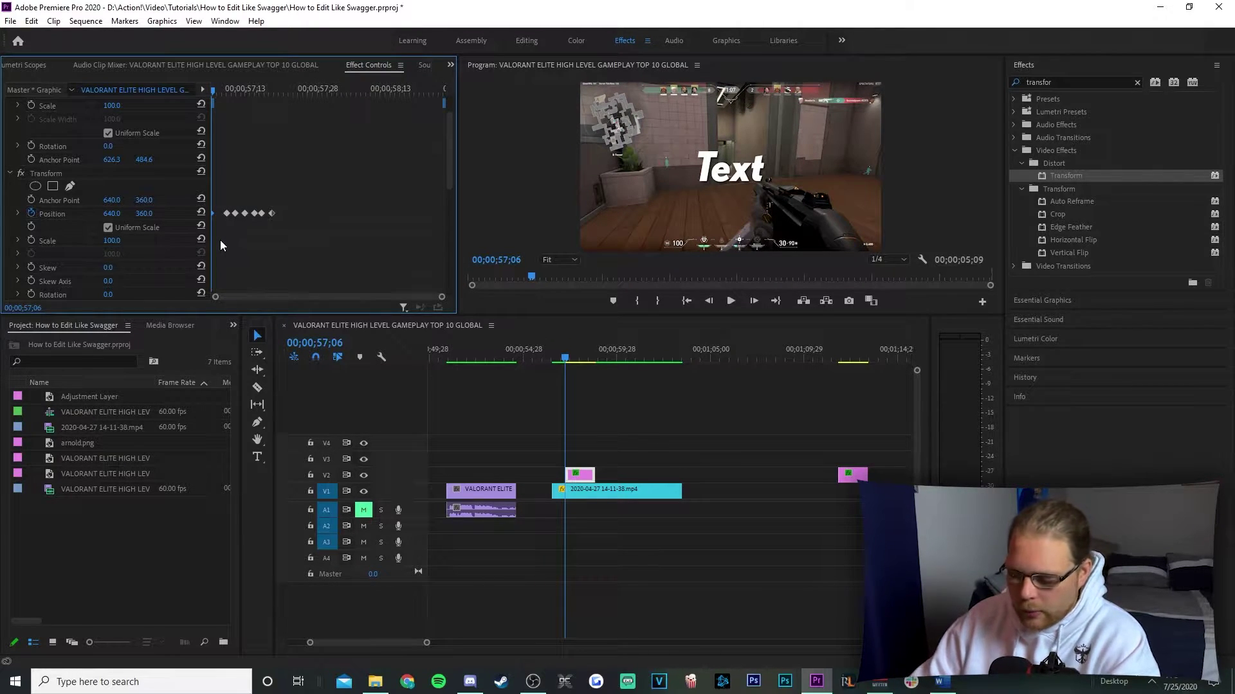
pyautogui.moveTo(226, 215); pyautogui.dragTo(215, 215)
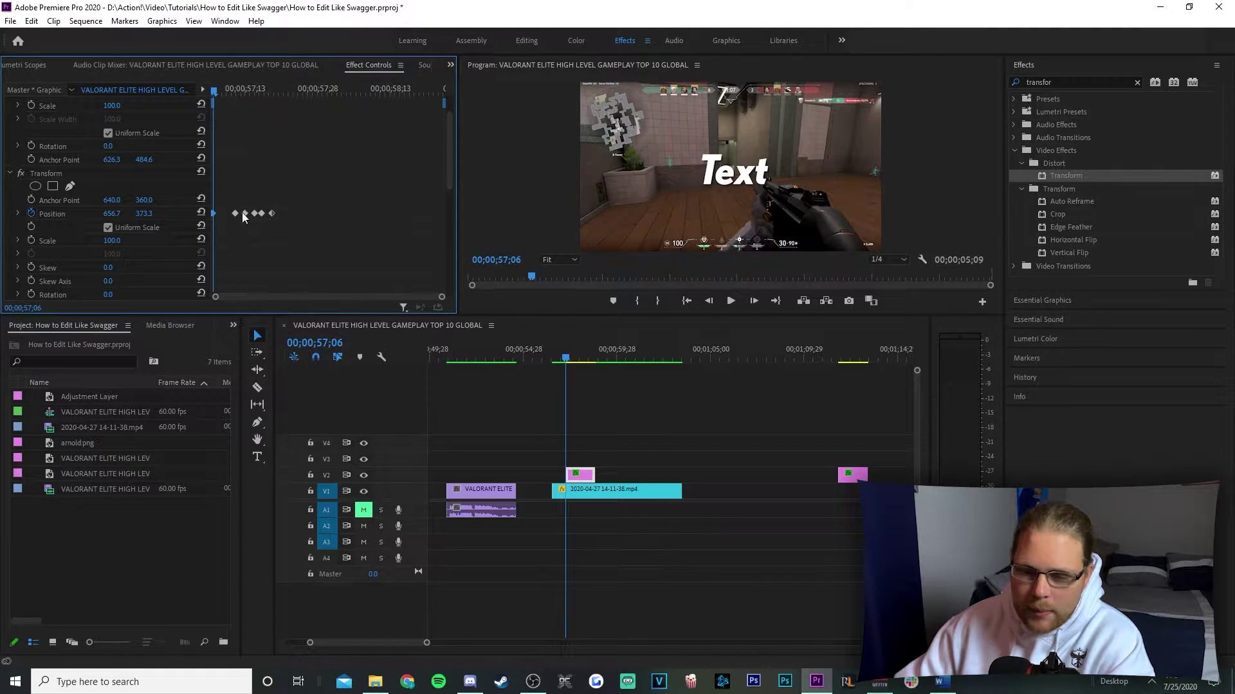
pyautogui.press('Right')
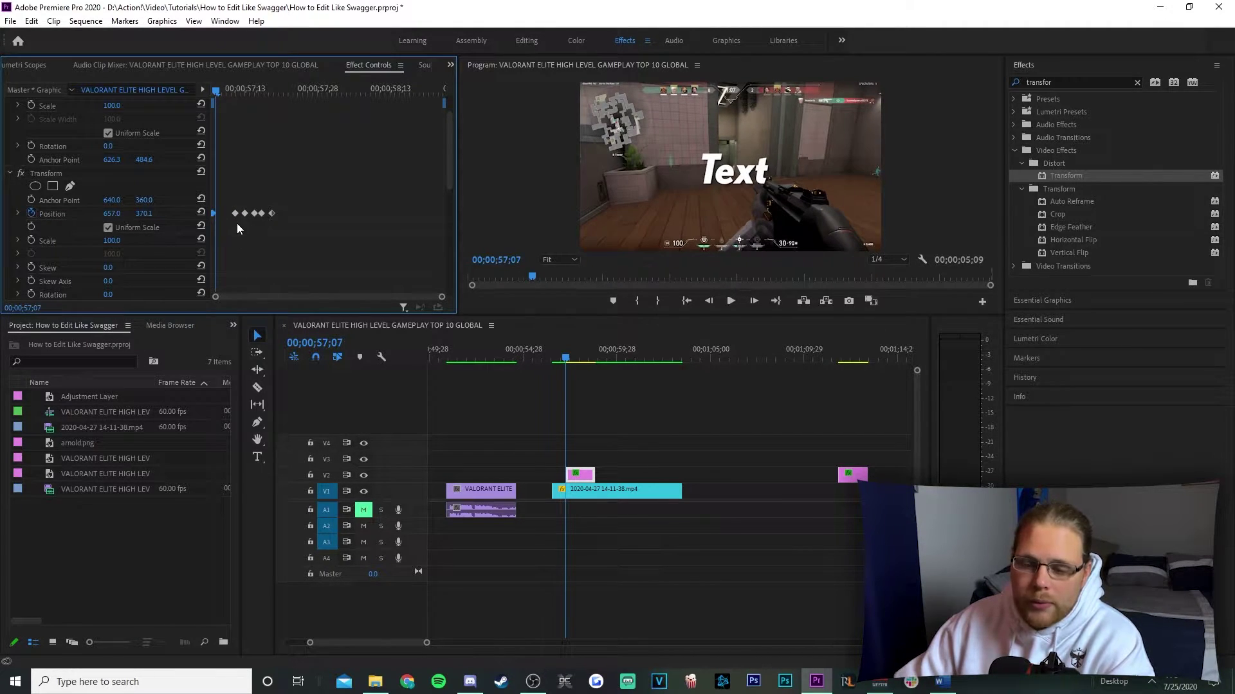
pyautogui.moveTo(235, 214); pyautogui.dragTo(221, 213)
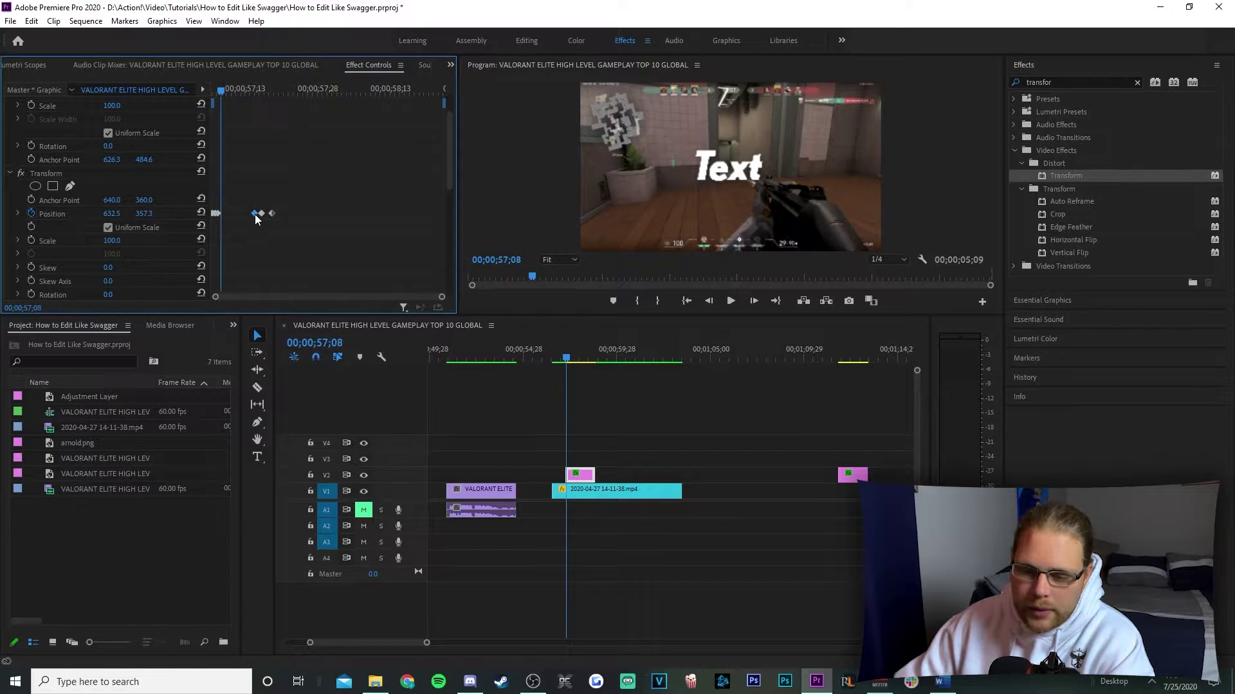
pyautogui.press('Right')
pyautogui.press('Right')
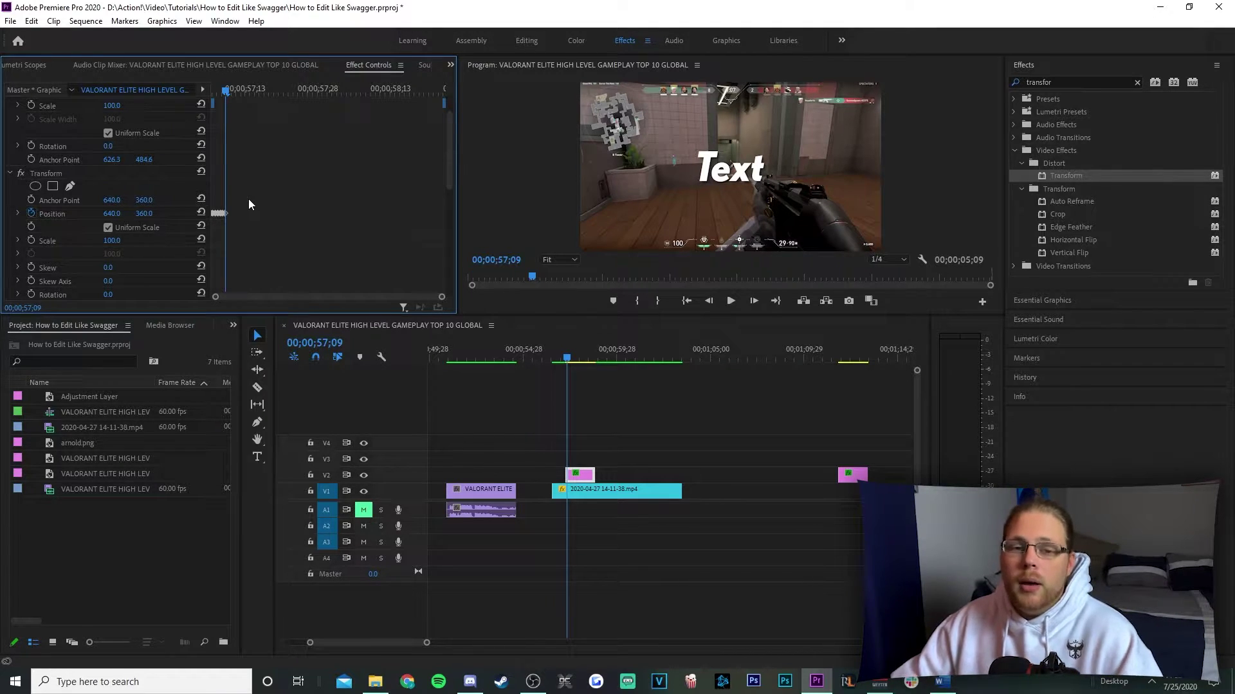
# Step: Select the Position shake keyframes together and spread them further along the clip
pyautogui.moveTo(244, 191); pyautogui.dragTo(207, 228)
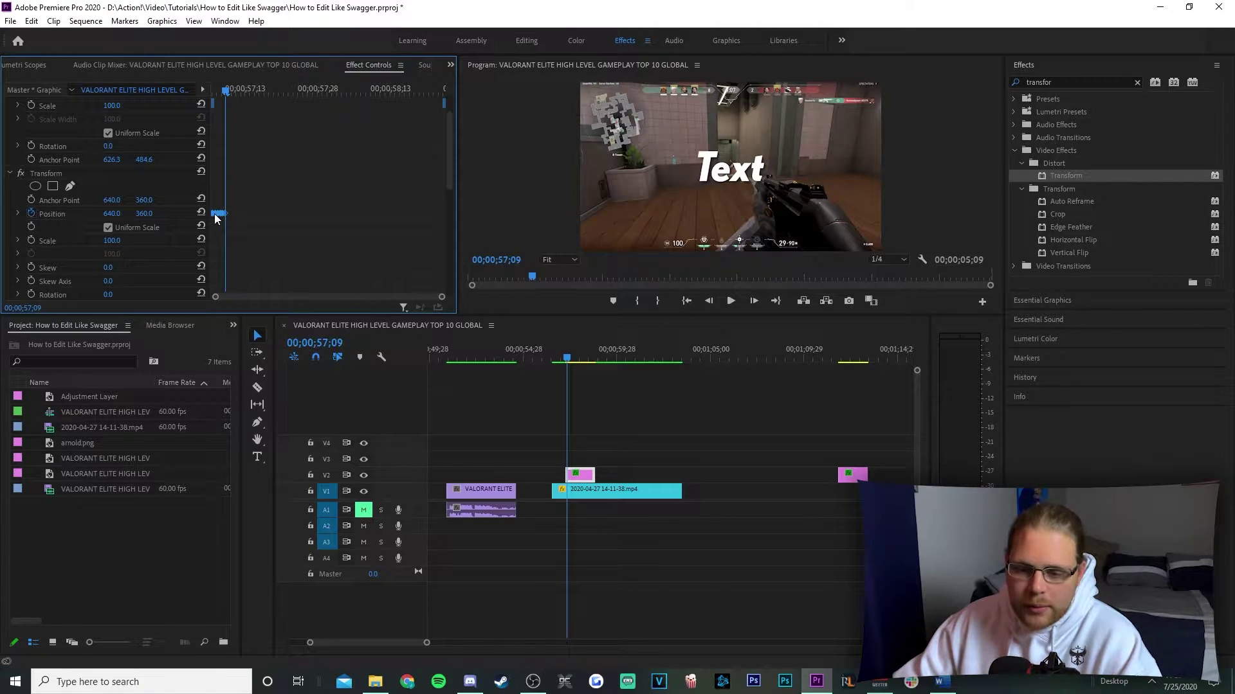
pyautogui.moveTo(214, 213); pyautogui.dragTo(283, 217)
pyautogui.click(285, 139)
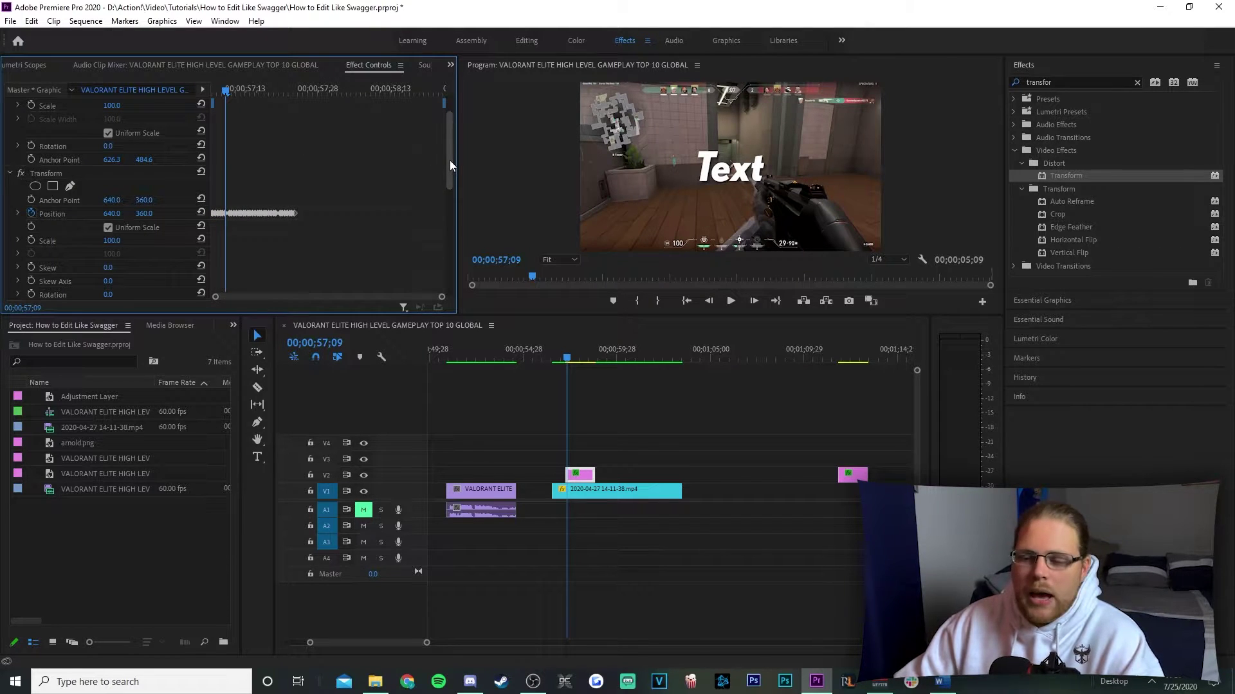
pyautogui.moveTo(448, 160); pyautogui.dragTo(434, 208)
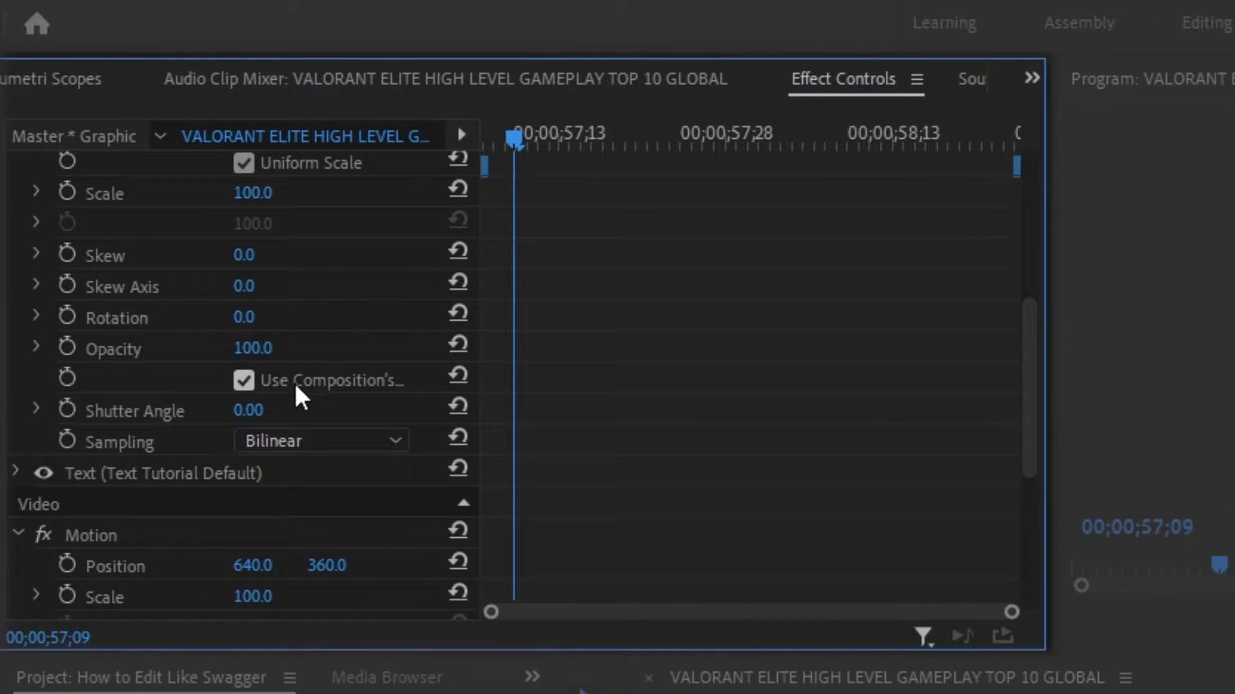
pyautogui.click(293, 379)
pyautogui.scroll(2, 313, 508)
pyautogui.click(312, 501)
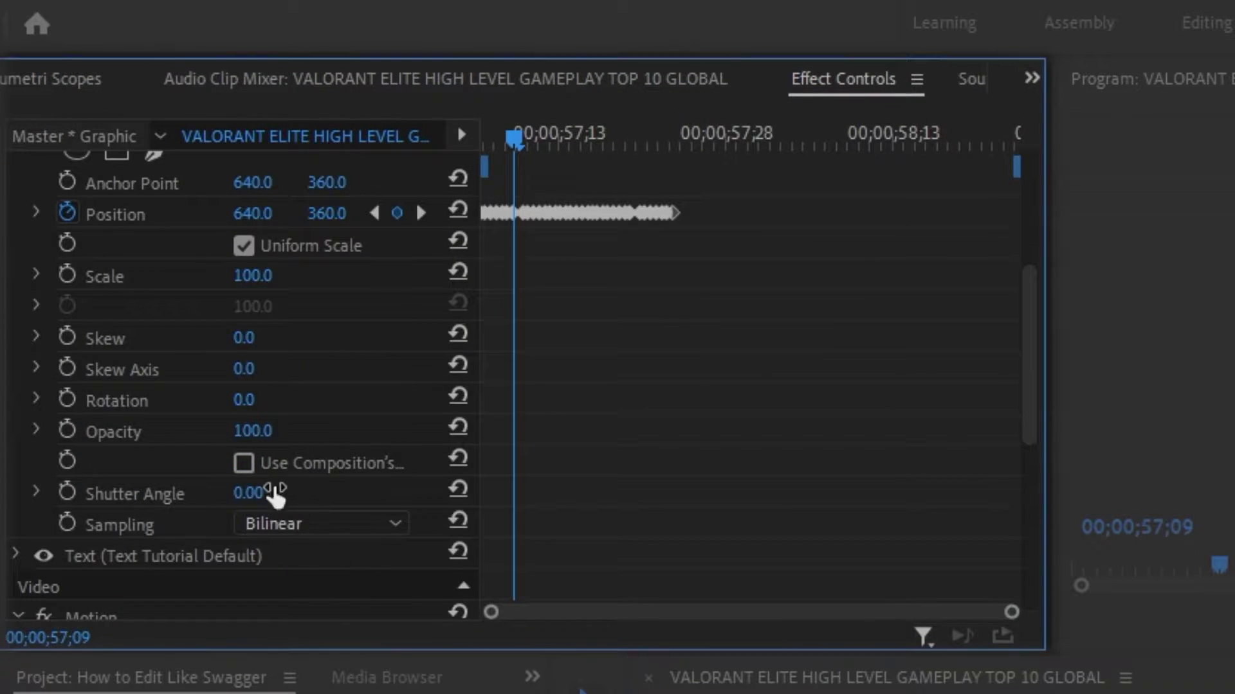
pyautogui.write('70')
pyautogui.press('Return')
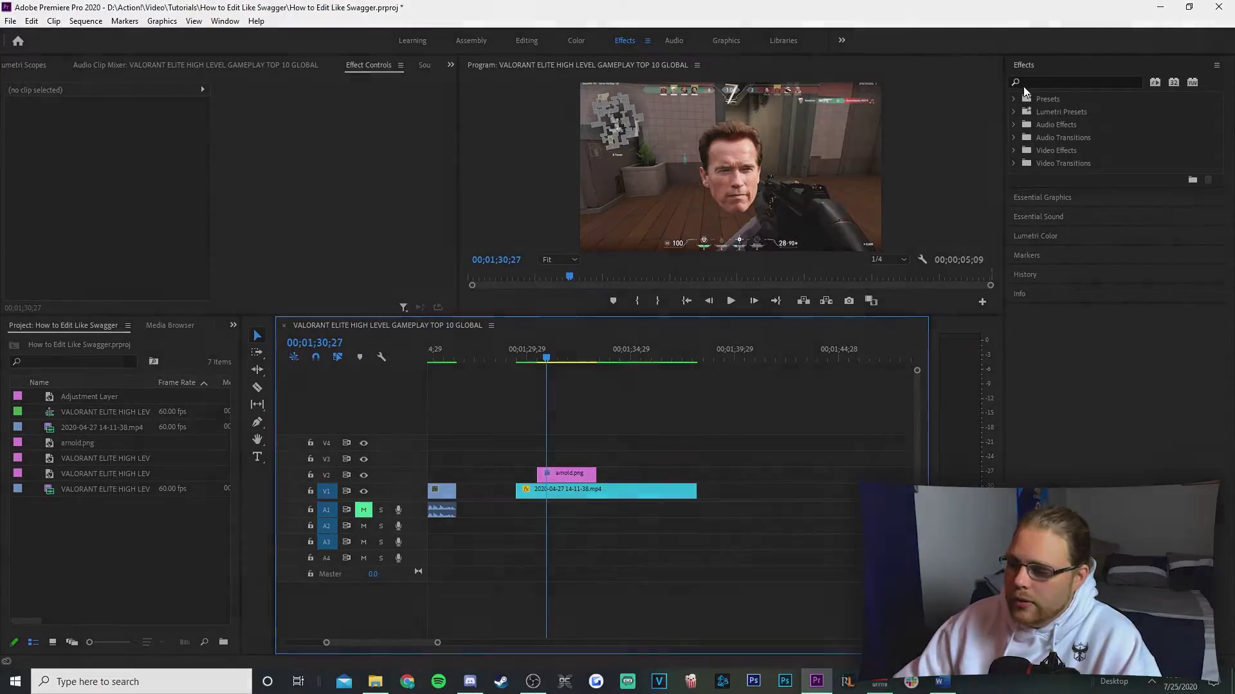
# Step: Apply Transform to arnold.png and keyframe Position with the face below frame at 00;01;30;14
pyautogui.click(1052, 80)
pyautogui.write('transfo')
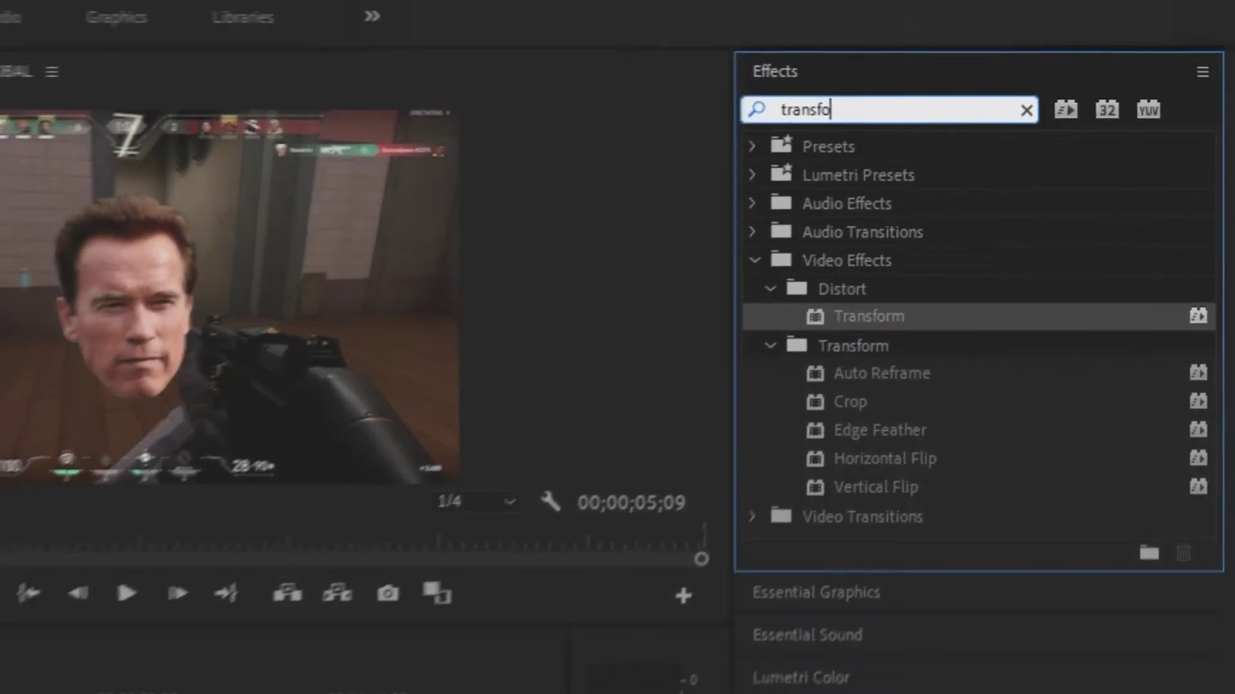
pyautogui.moveTo(826, 317); pyautogui.dragTo(569, 474)
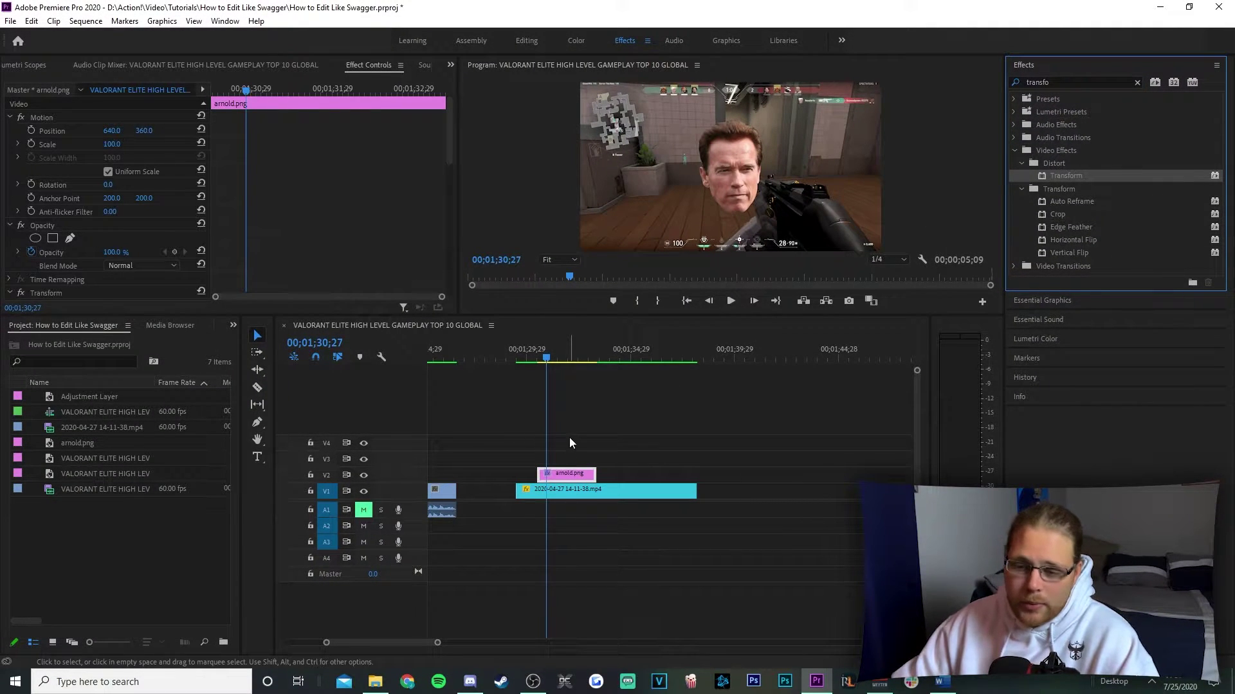
pyautogui.scroll(-5, 369, 154)
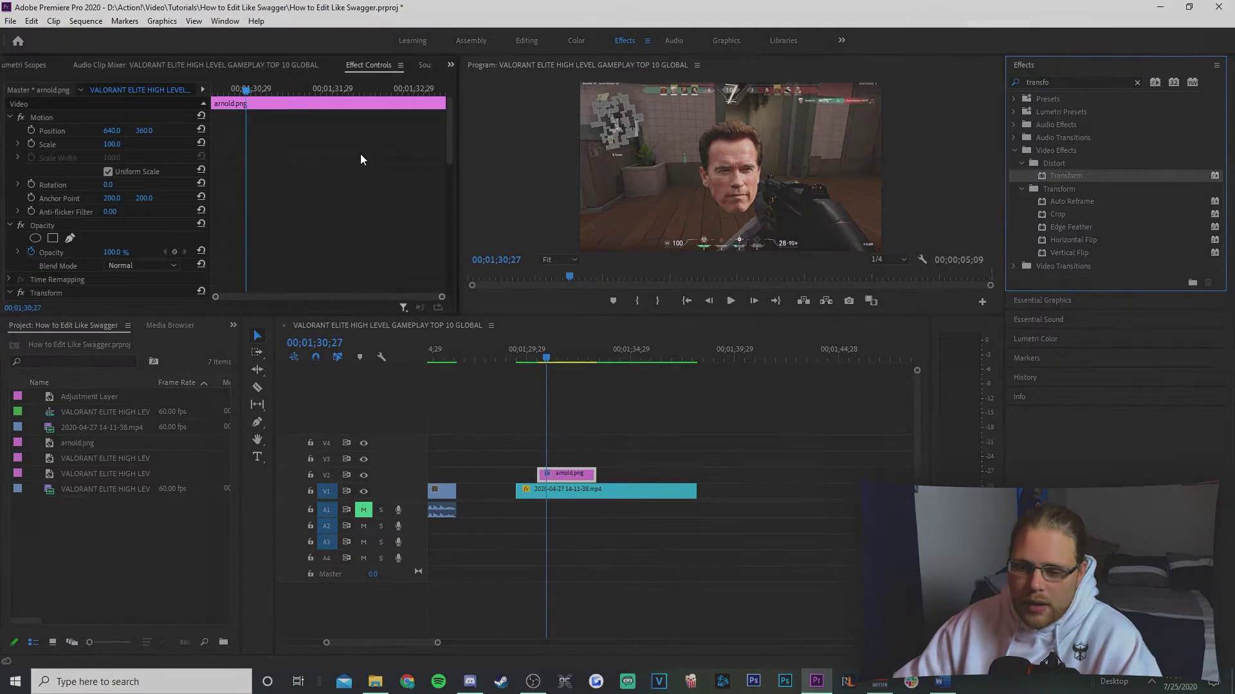
pyautogui.scroll(2, 573, 187)
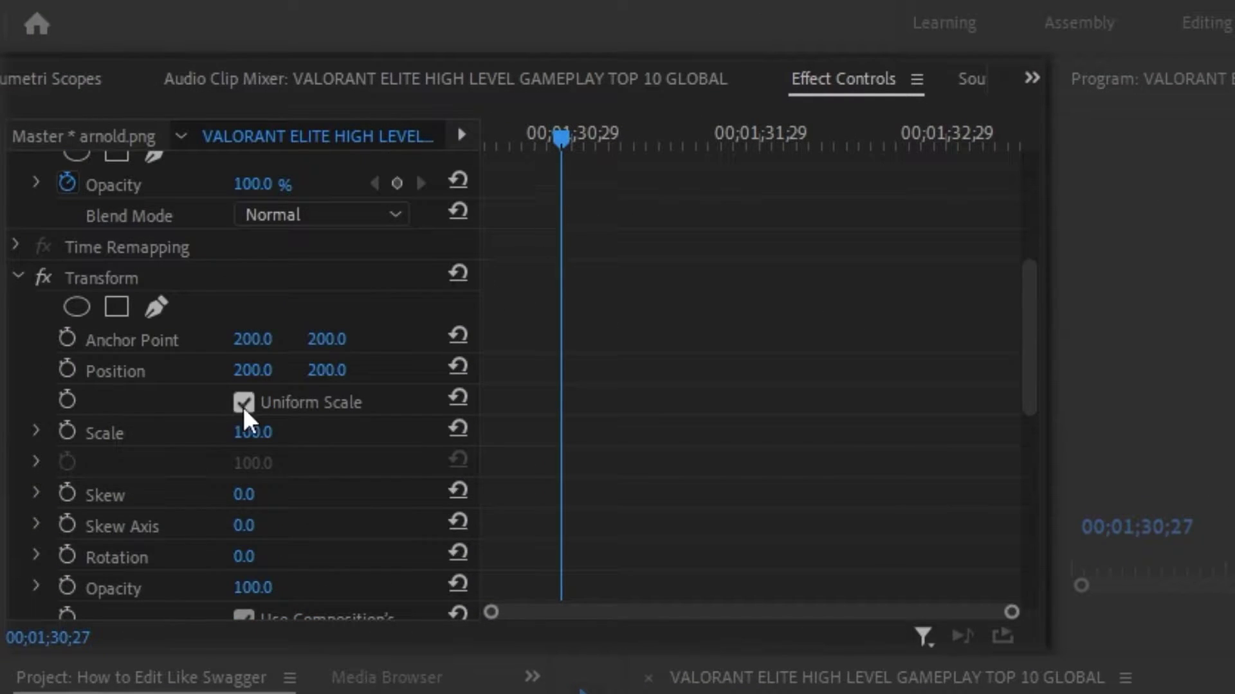
pyautogui.click(65, 369)
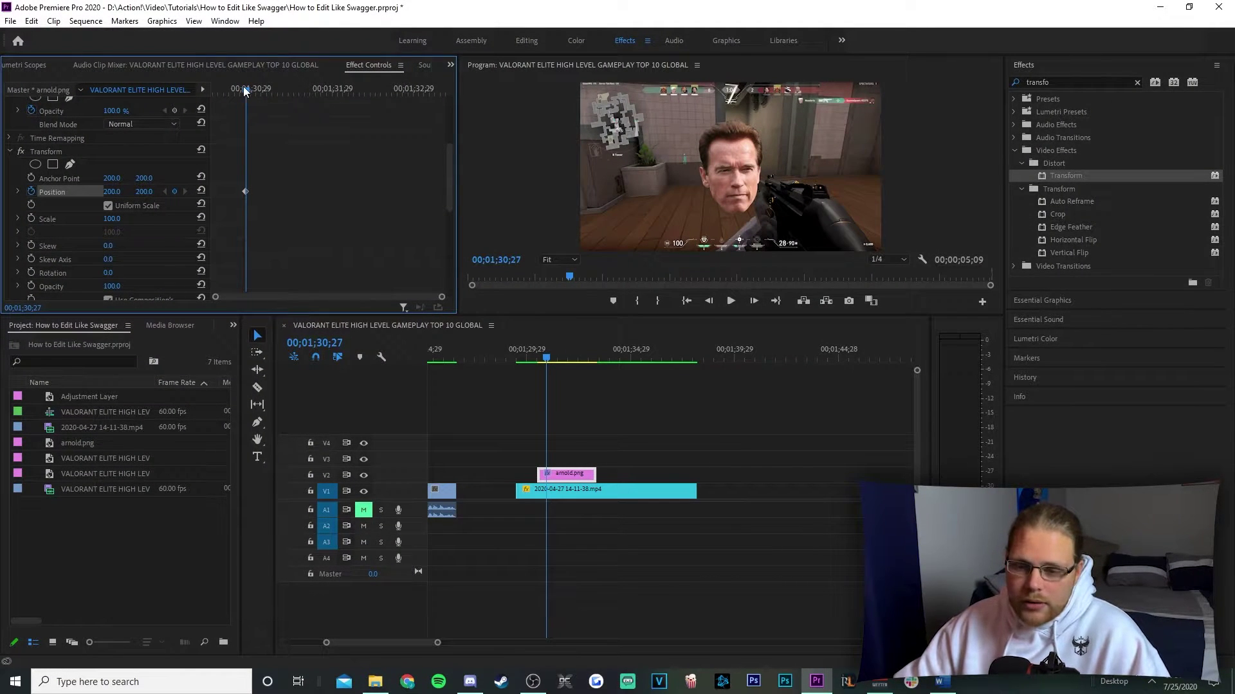
pyautogui.moveTo(248, 92); pyautogui.dragTo(213, 100)
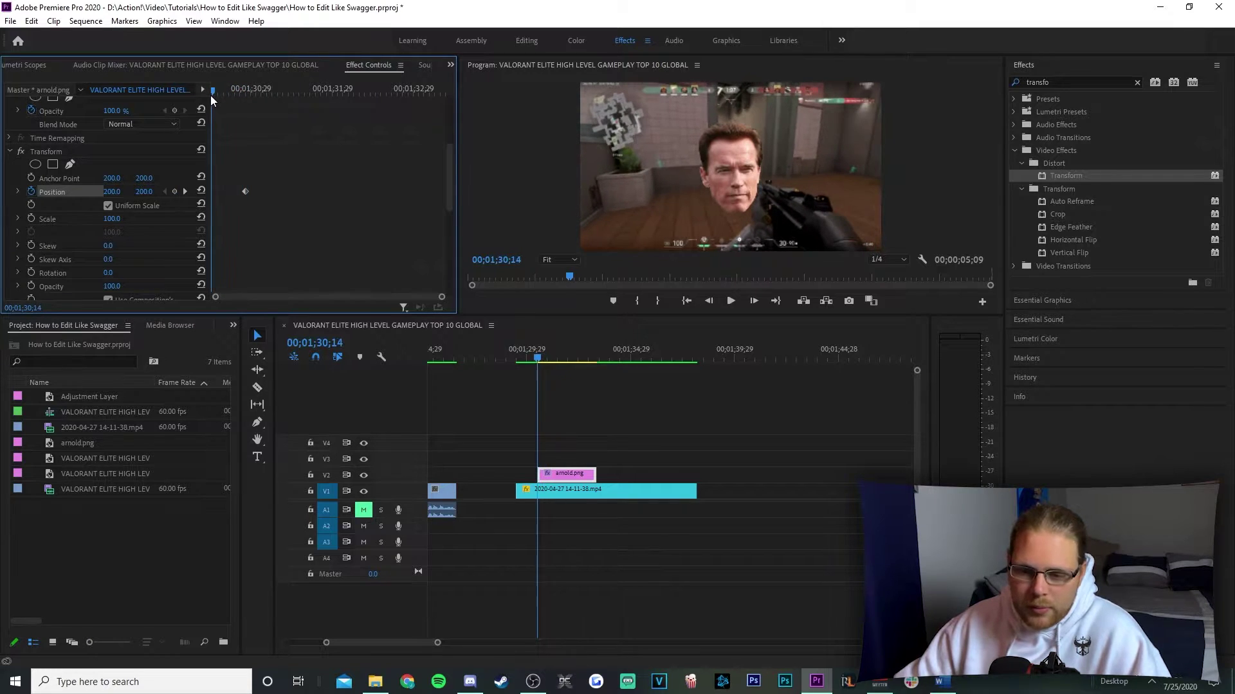
pyautogui.moveTo(151, 191); pyautogui.dragTo(505, 191)
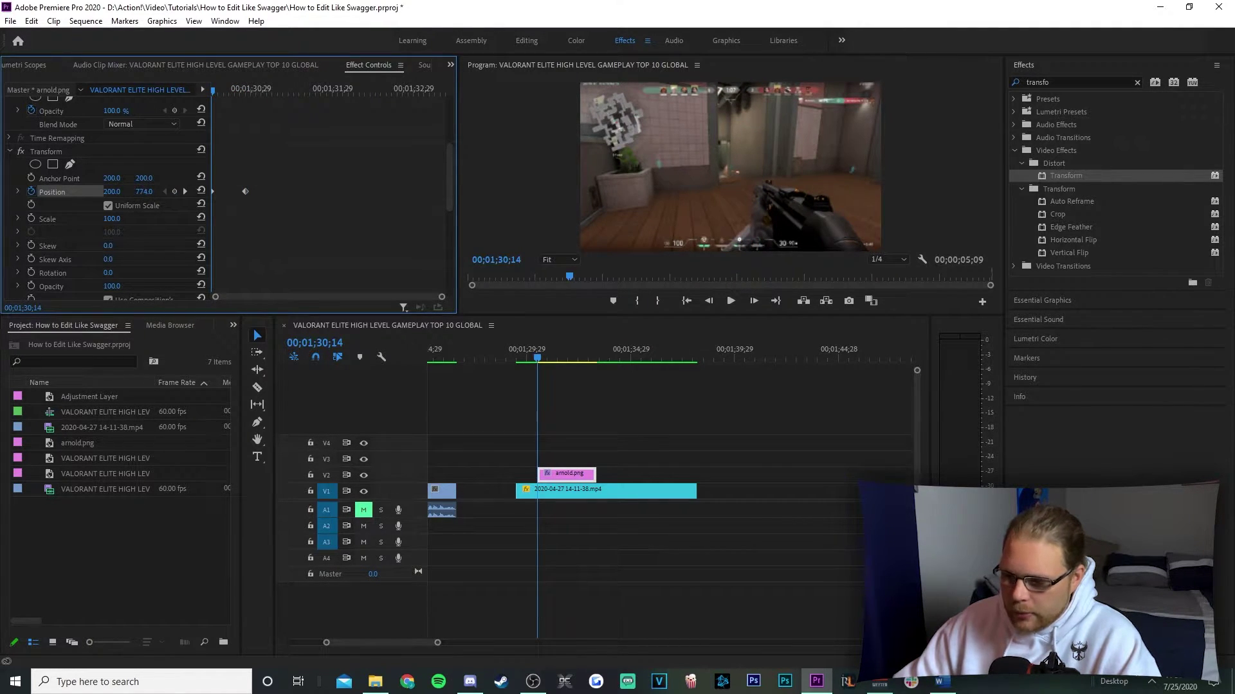
# Step: Turn off Use Composition's Shutter Angle, set Shutter Angle to 180, and preview the slide
pyautogui.scroll(-4, 322, 177)
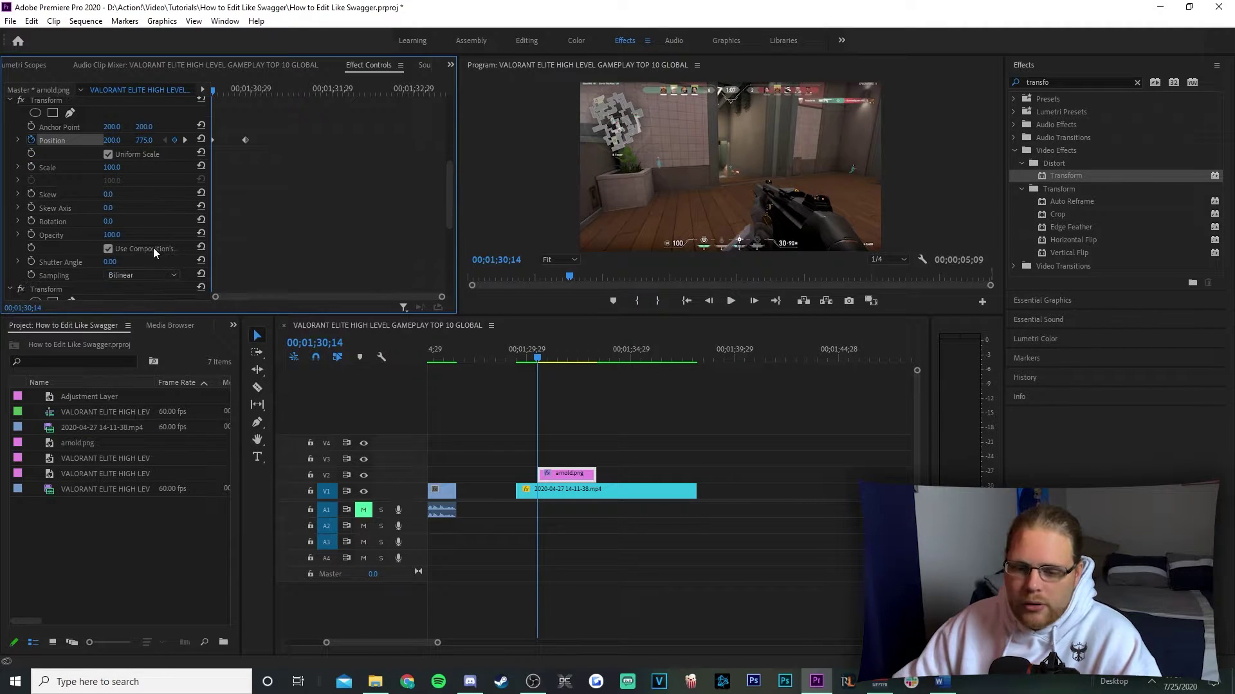
pyautogui.click(108, 249)
pyautogui.click(109, 261)
pyautogui.write('180')
pyautogui.press('Return')
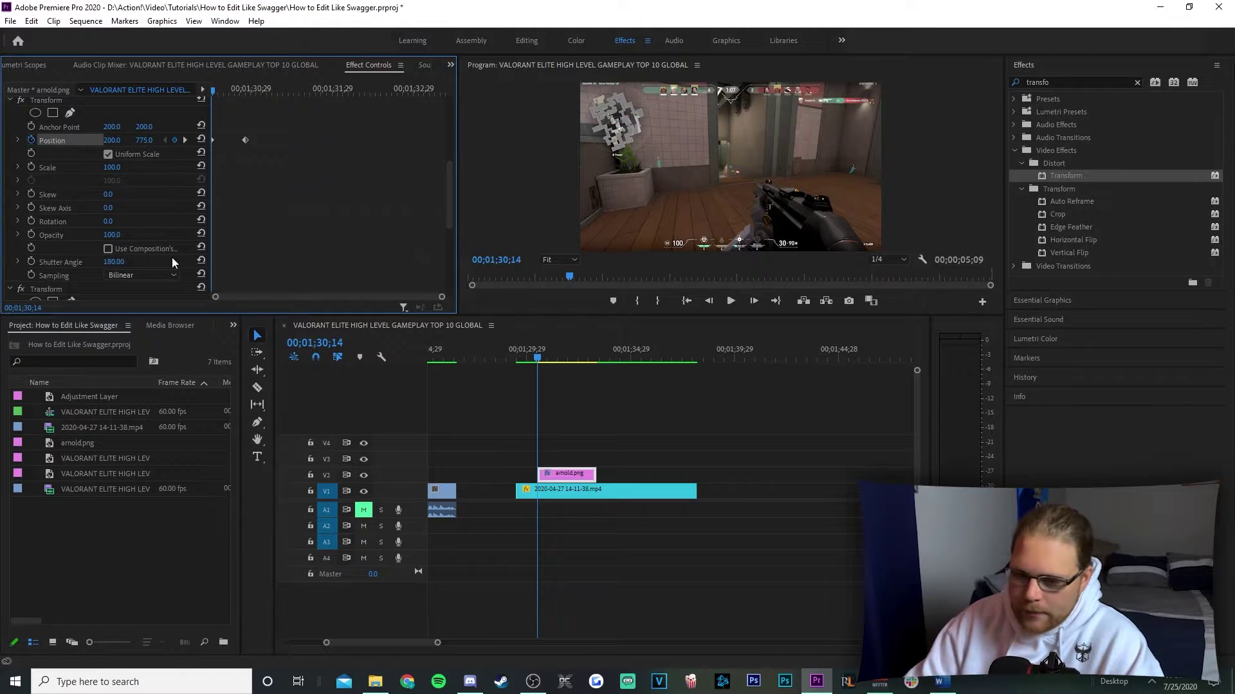
pyautogui.press('space')
pyautogui.press('space')
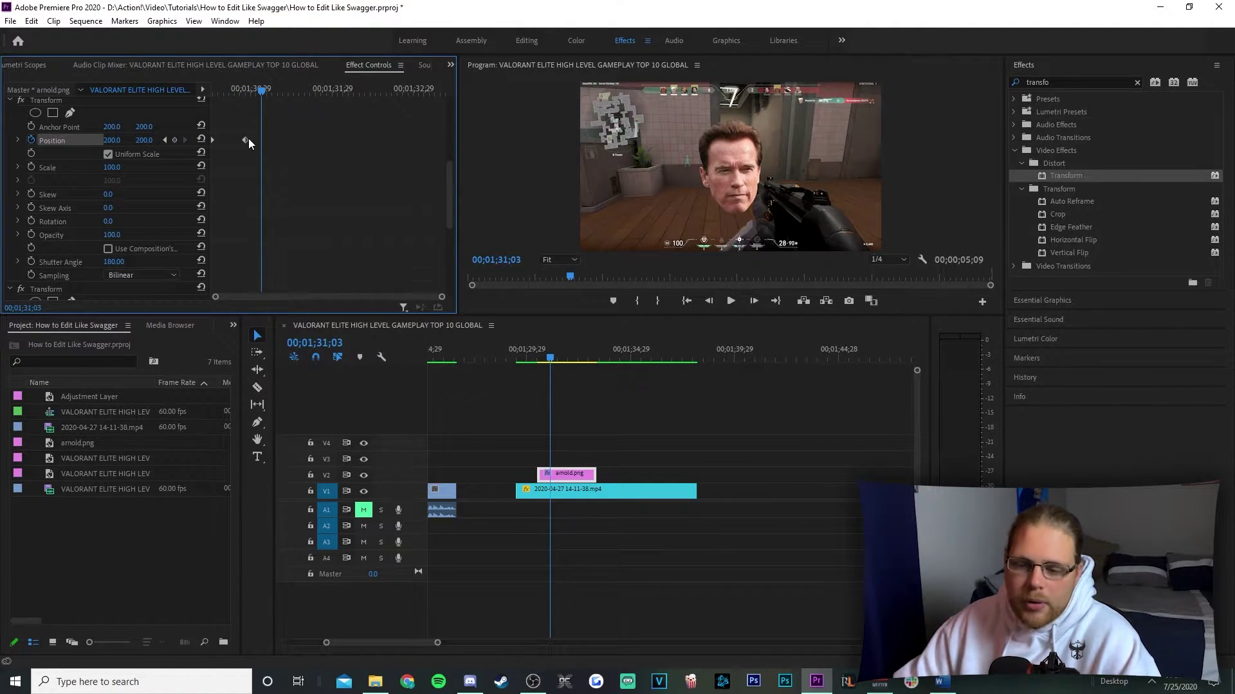
# Step: Retime the first Position keyframe and add more Position keyframes around 00;01;31;12
pyautogui.moveTo(246, 141); pyautogui.dragTo(222, 144)
pyautogui.moveTo(260, 92); pyautogui.dragTo(287, 93)
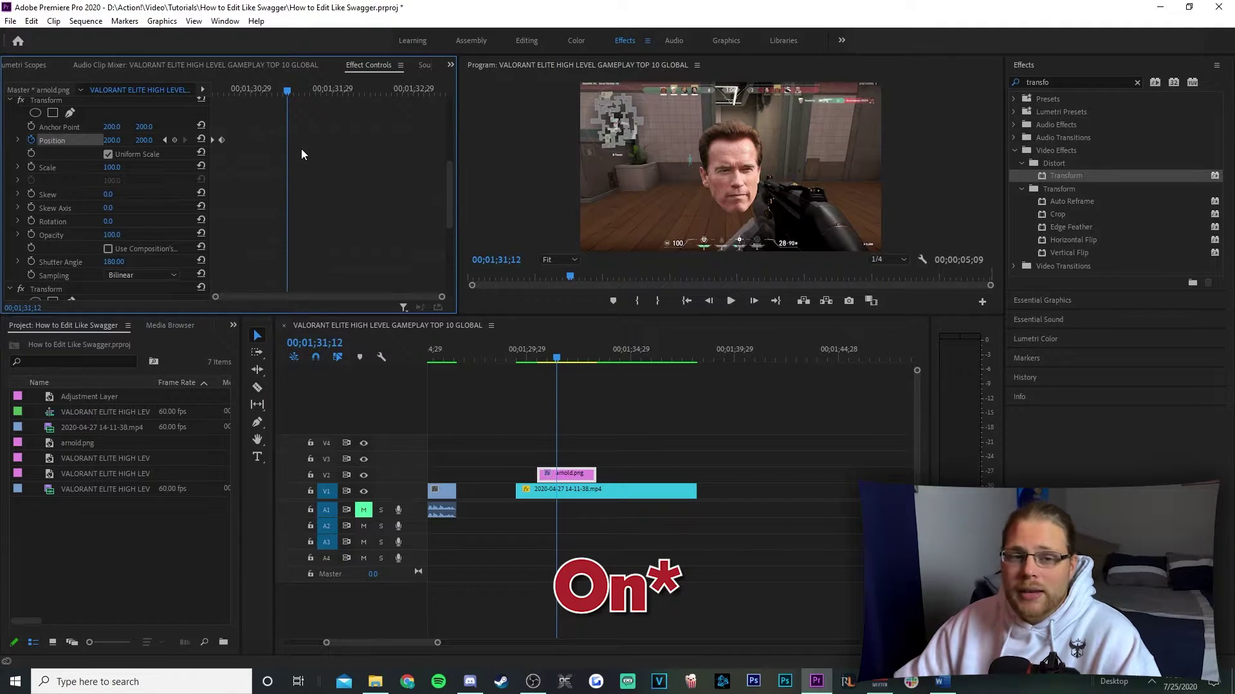
pyautogui.click(174, 140)
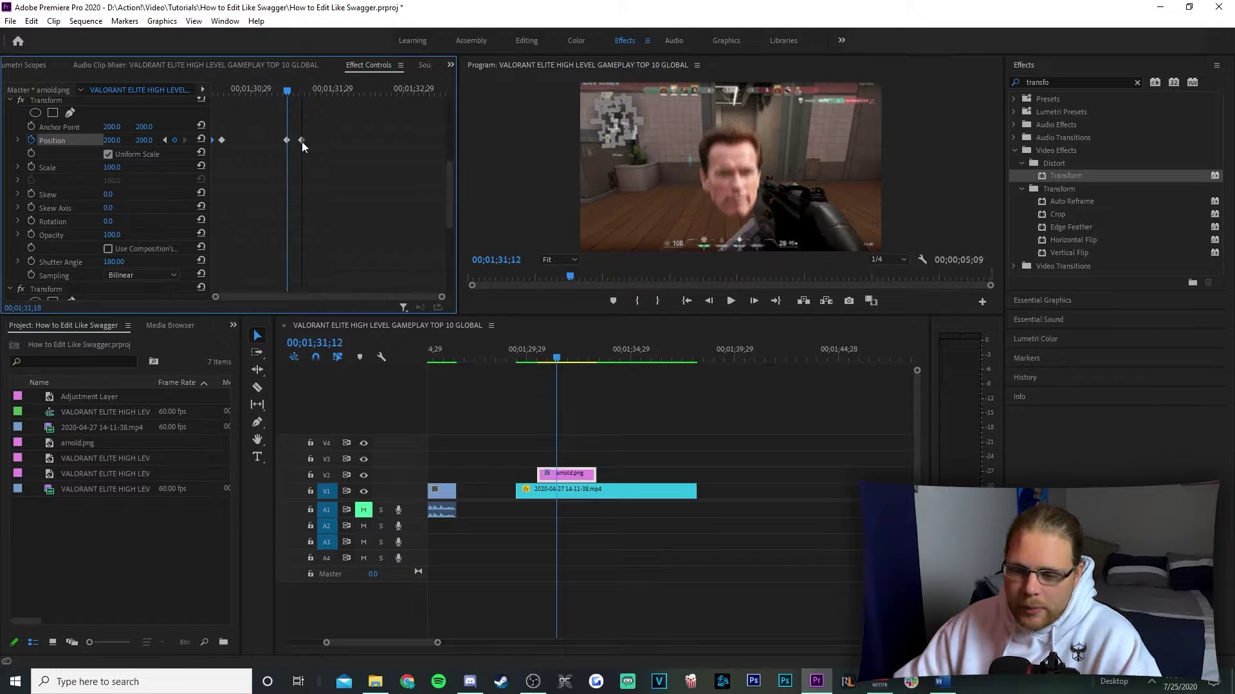
pyautogui.press('Left')
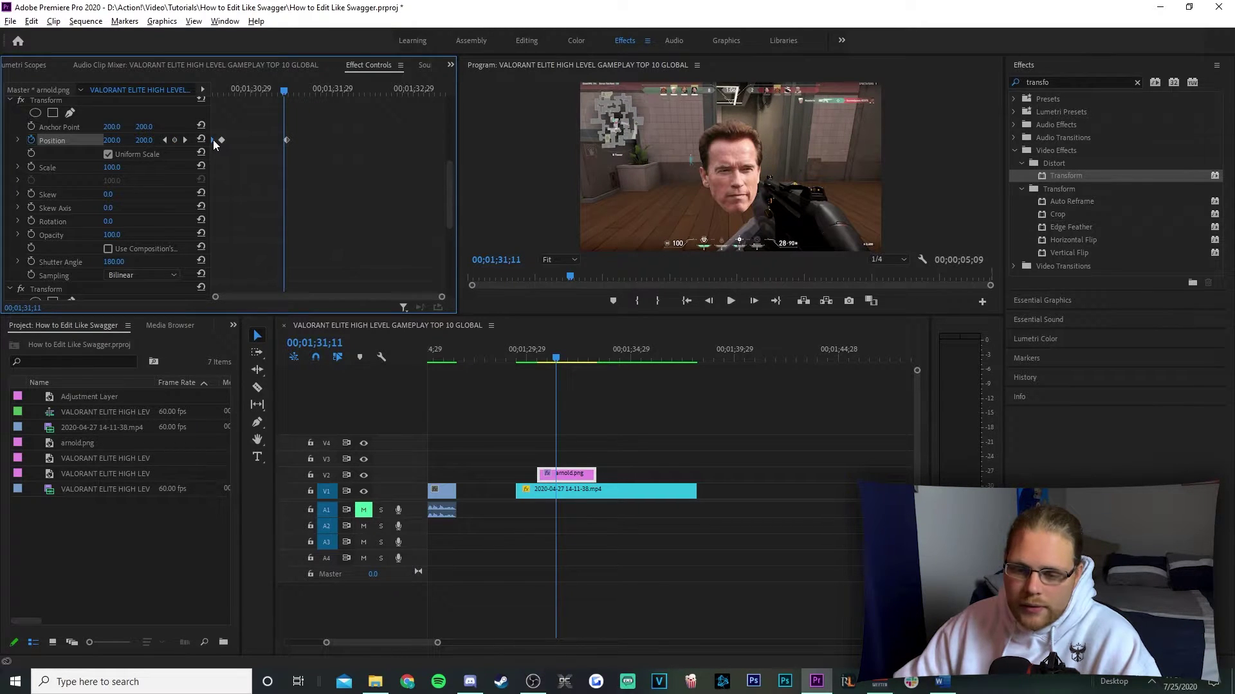
pyautogui.moveTo(286, 140); pyautogui.dragTo(302, 141)
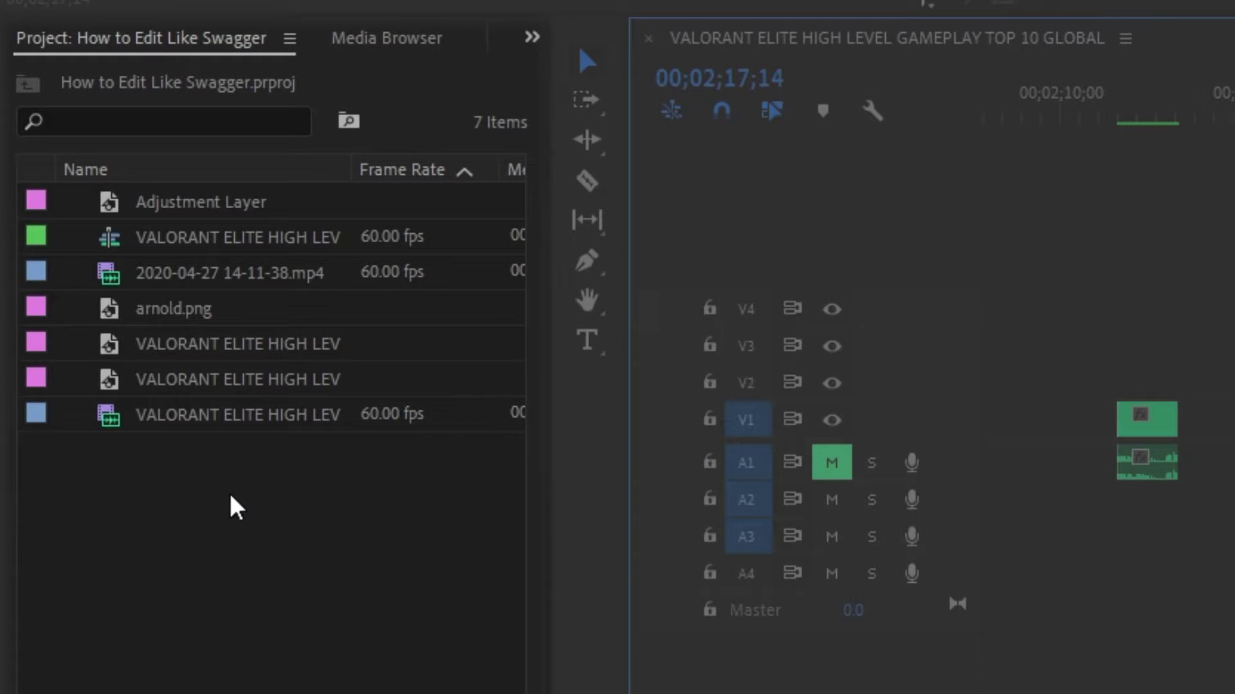
# Step: Create a 60.00 fps Adjustment Layer and place it on V2 above the gameplay
pyautogui.rightClick(230, 498)
pyautogui.moveTo(380, 103)
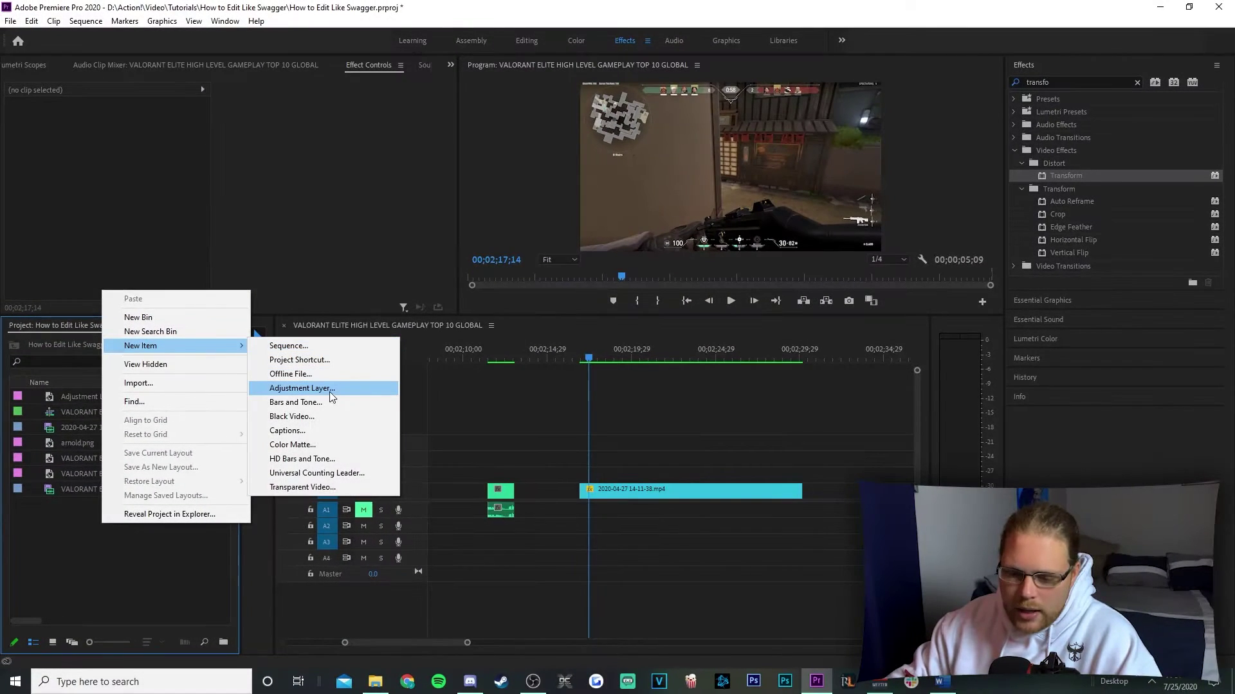
pyautogui.click(313, 381)
pyautogui.click(618, 335)
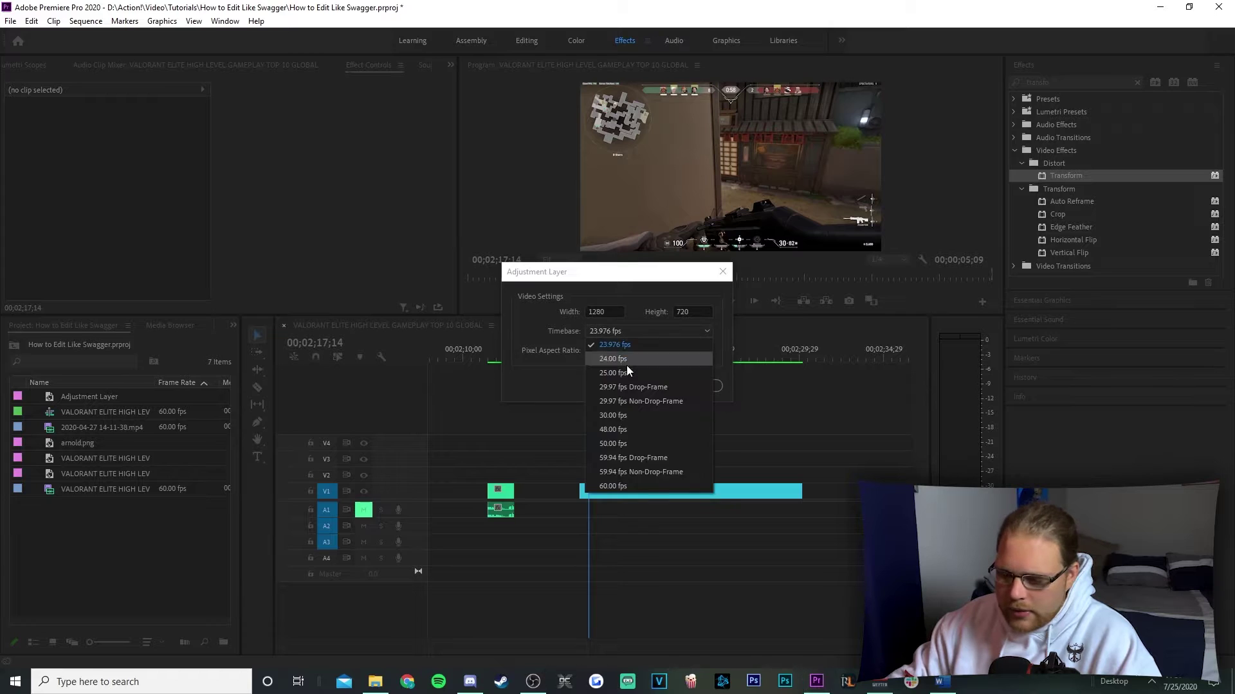
pyautogui.click(637, 486)
pyautogui.click(638, 386)
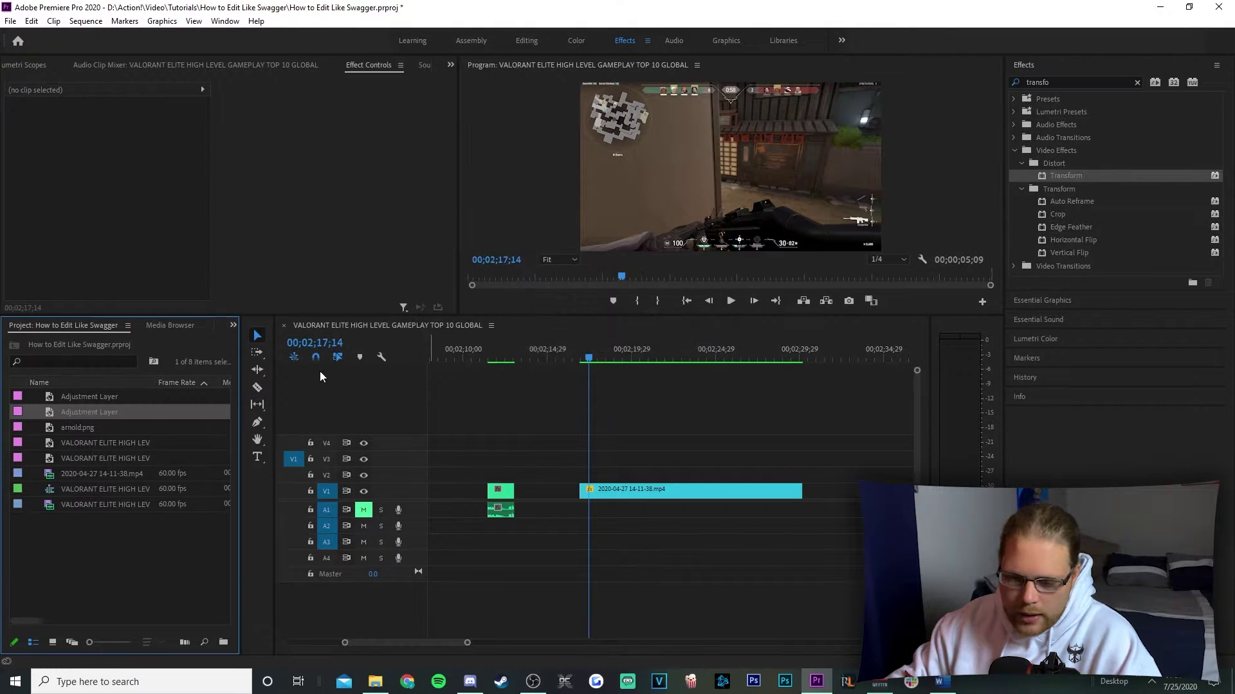
pyautogui.moveTo(93, 415); pyautogui.dragTo(589, 475)
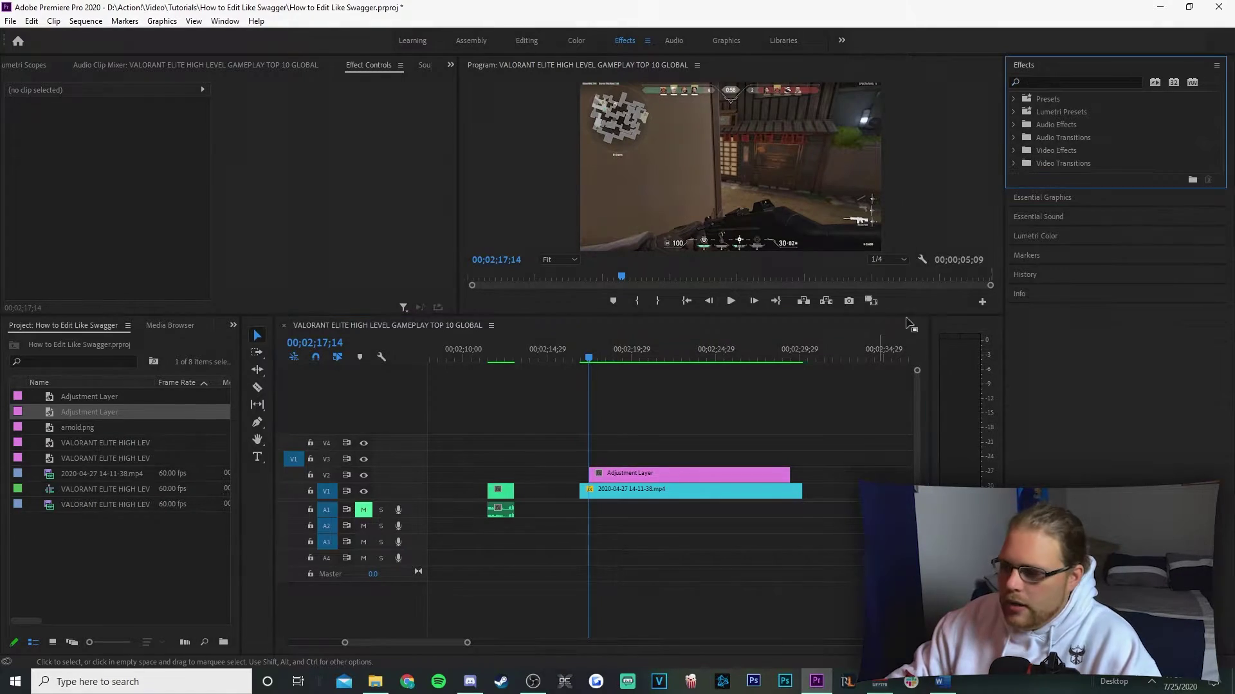
# Step: Search the Effects panel for 'tra'
pyautogui.click(1057, 82)
pyautogui.click(861, 104)
pyautogui.write('transfor')
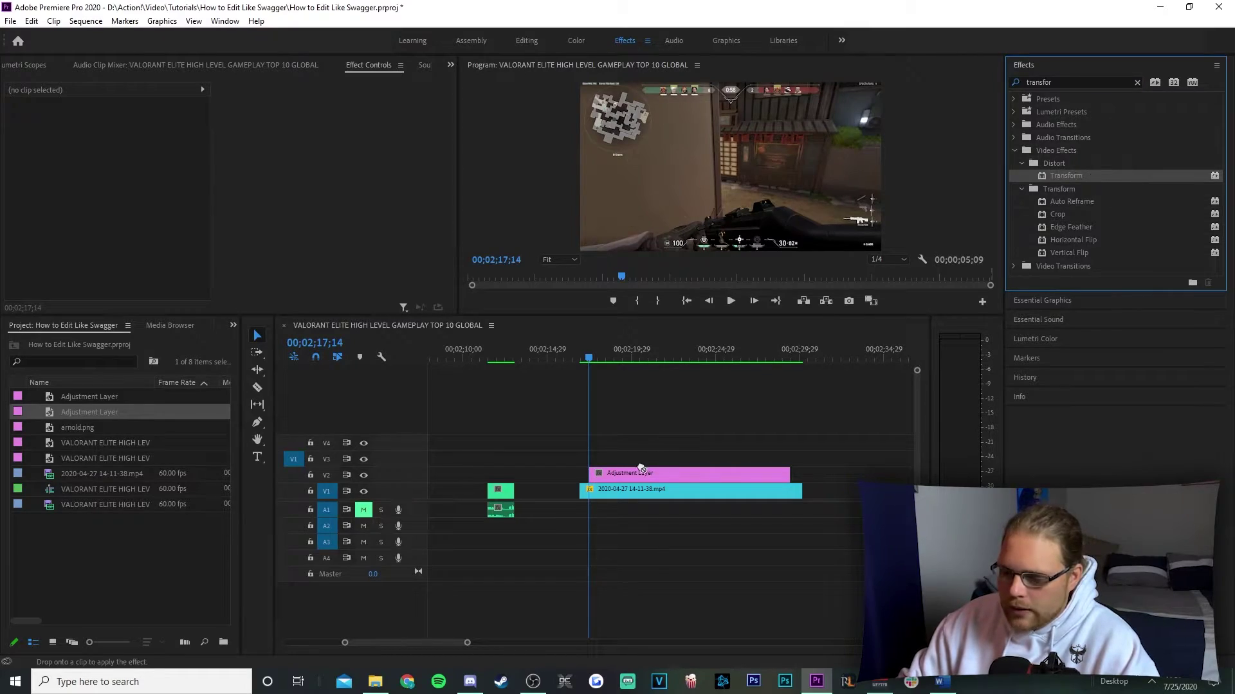
# Step: Apply Transform to the adjustment layer and keyframe Scale to 300 at 00;02;17;25
pyautogui.moveTo(640, 468); pyautogui.dragTo(639, 476)
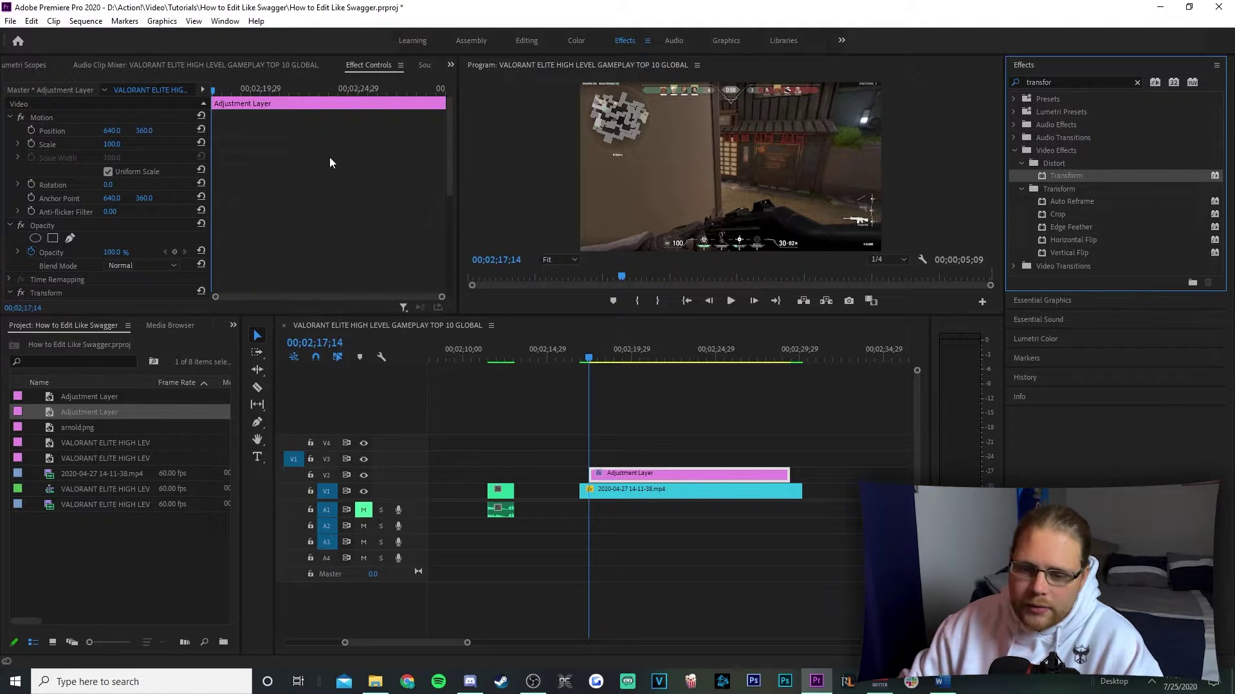
pyautogui.scroll(-5, 261, 186)
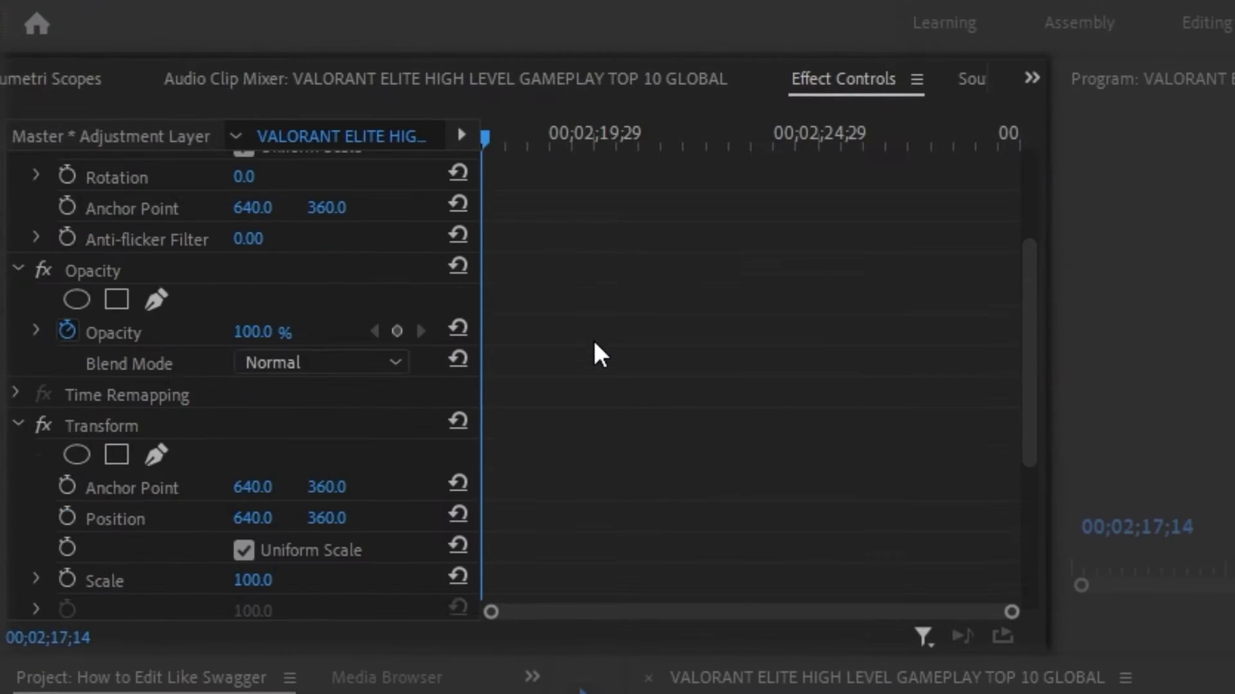
pyautogui.scroll(1, 25, 373)
pyautogui.click(68, 339)
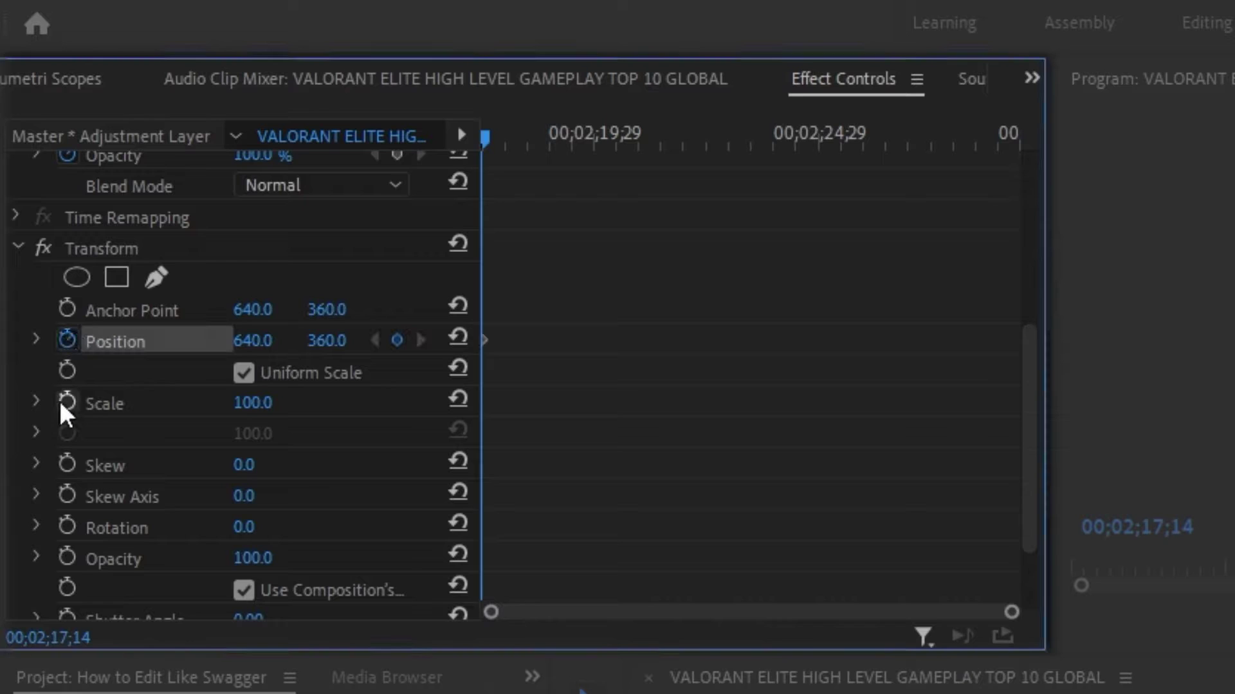
pyautogui.click(66, 401)
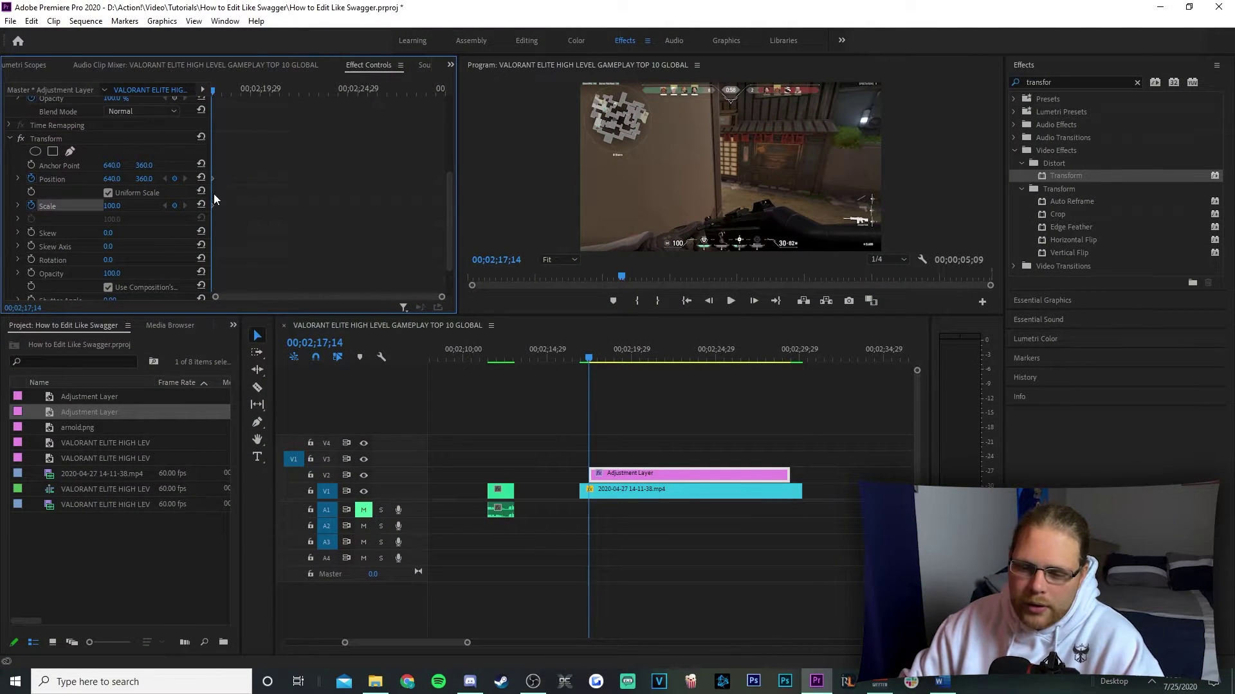
pyautogui.moveTo(215, 94); pyautogui.dragTo(219, 96)
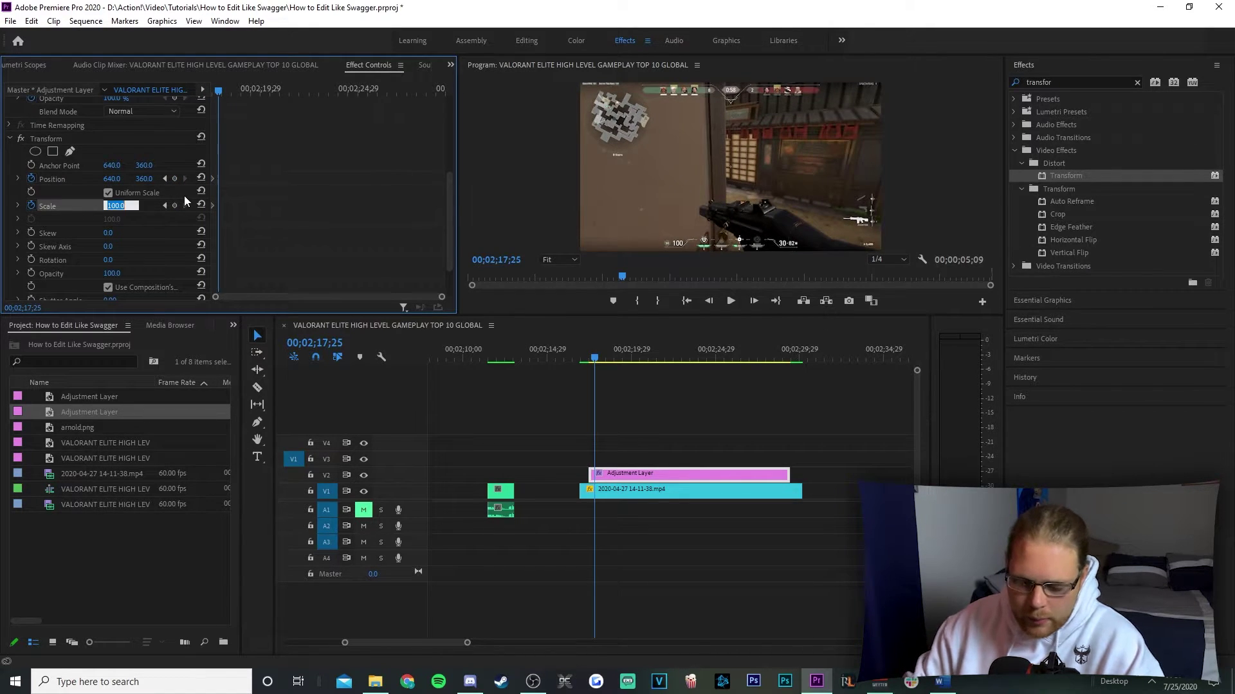
pyautogui.write('300')
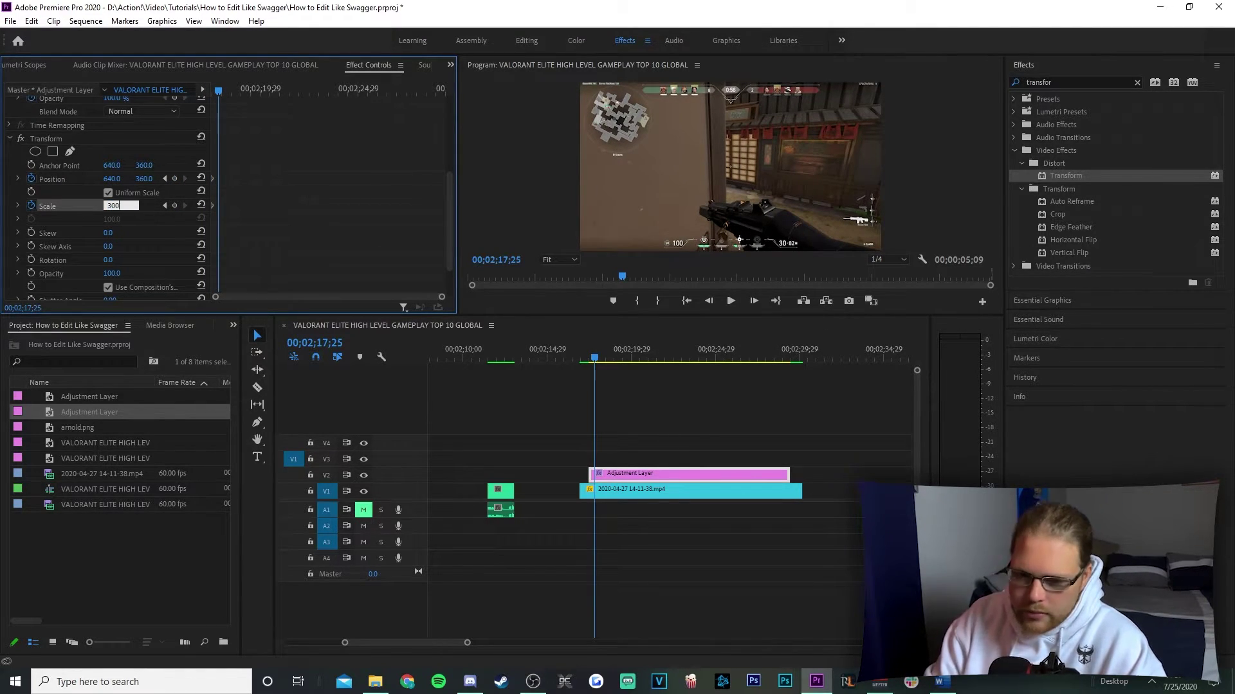
pyautogui.press('Return')
# Step: Frame the minimap with Position 1592, 869 and reduce Scale to 250
pyautogui.moveTo(731, 167); pyautogui.dragTo(1028, 171)
pyautogui.moveTo(138, 179)
pyautogui.mouseDown()
pyautogui.moveTo(296, 178)
pyautogui.moveTo(159, 186)
pyautogui.mouseUp()
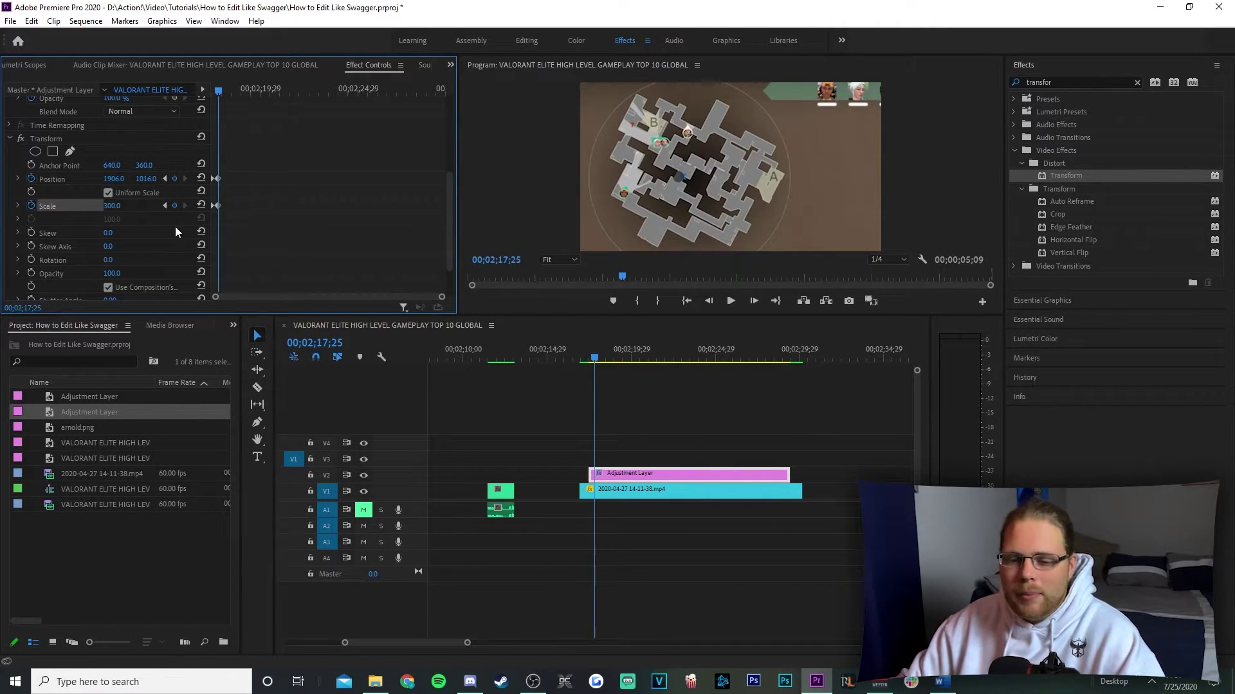
pyautogui.write('250')
pyautogui.press('Return')
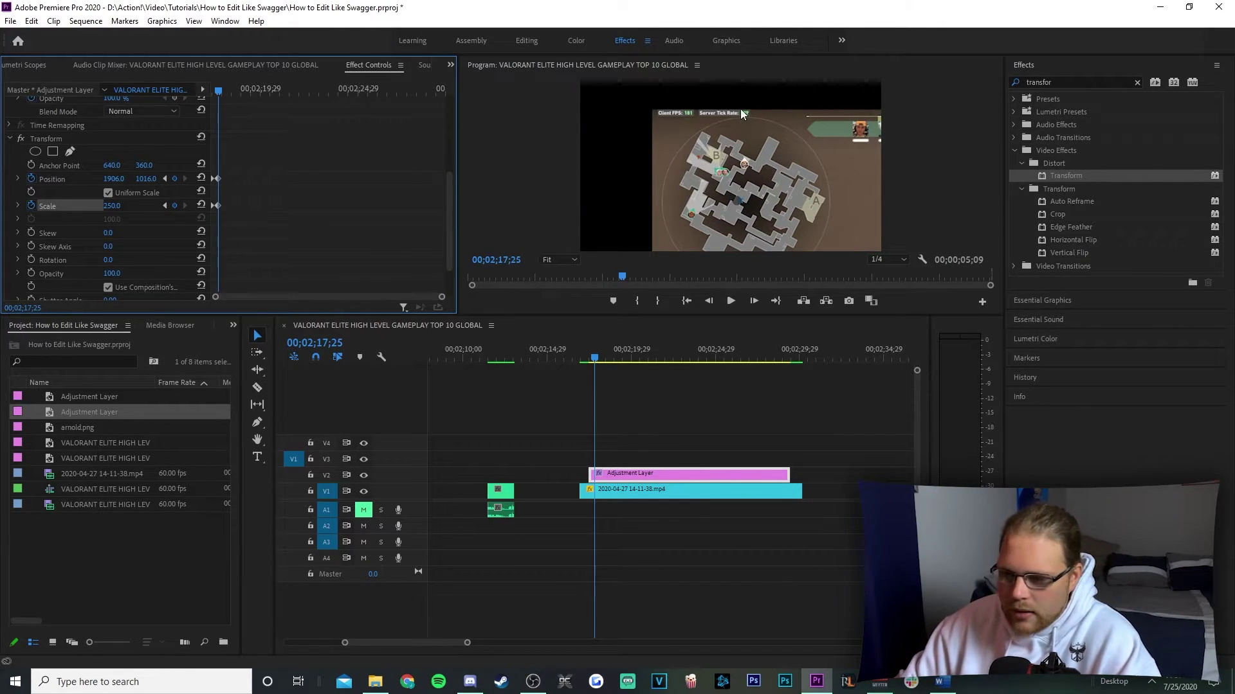
pyautogui.moveTo(113, 179); pyautogui.dragTo(25, 178)
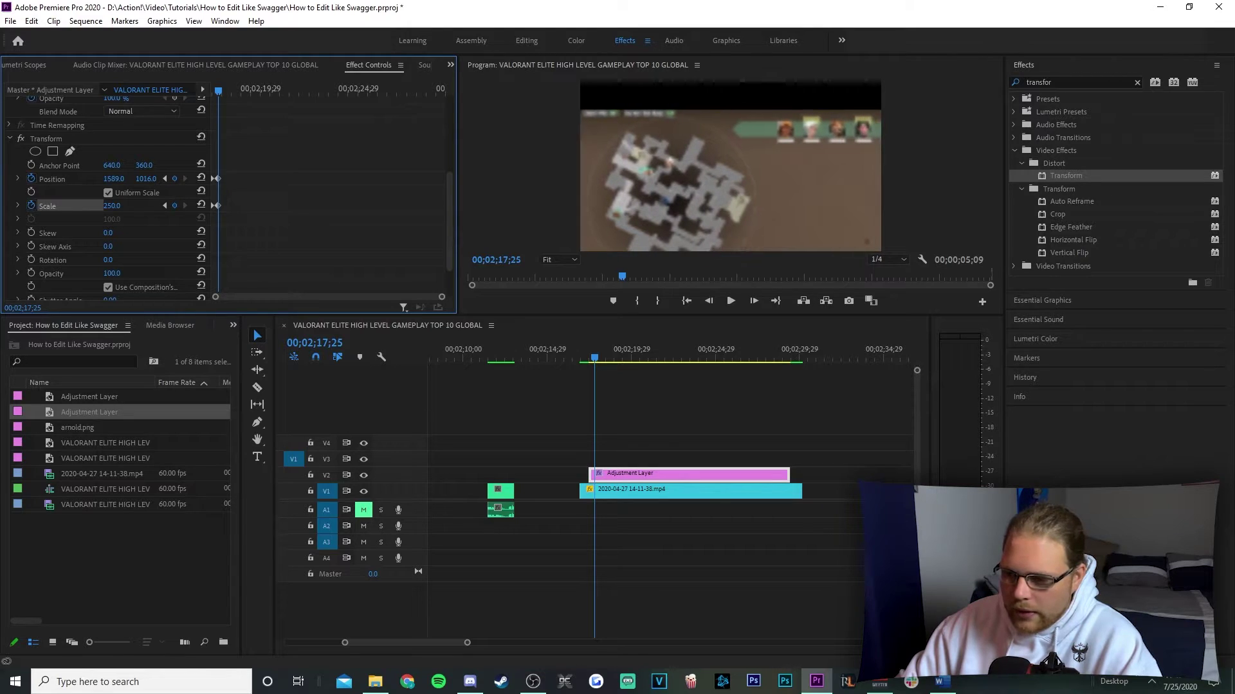
pyautogui.moveTo(145, 179); pyautogui.dragTo(103, 179)
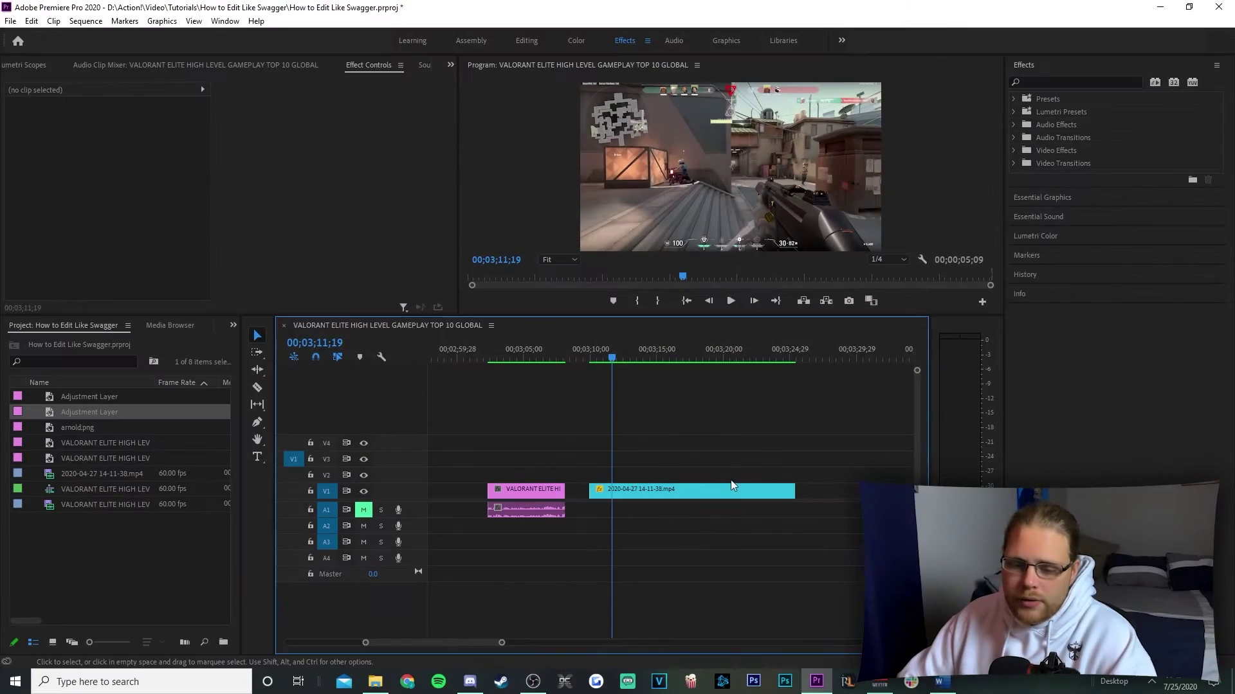
# Step: Drop an Adjustment Layer on V2 over the later clip and apply Transform to it
pyautogui.moveTo(90, 412); pyautogui.dragTo(597, 476)
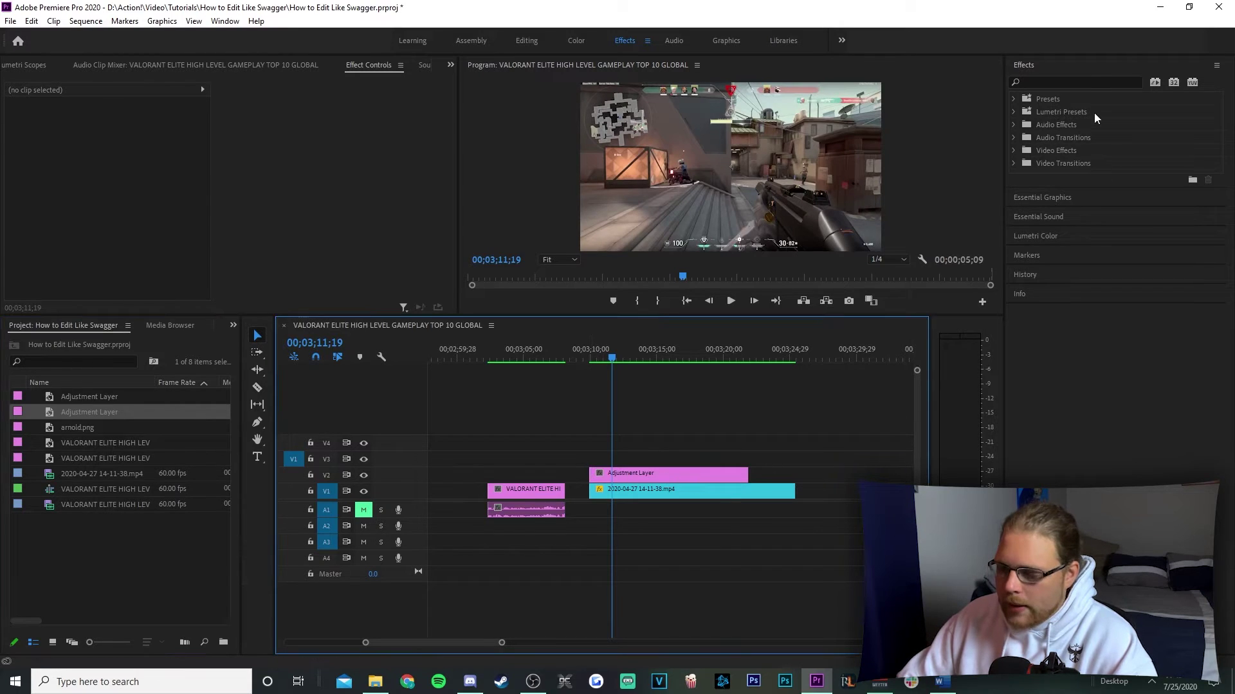
pyautogui.click(1066, 81)
pyautogui.write('transf')
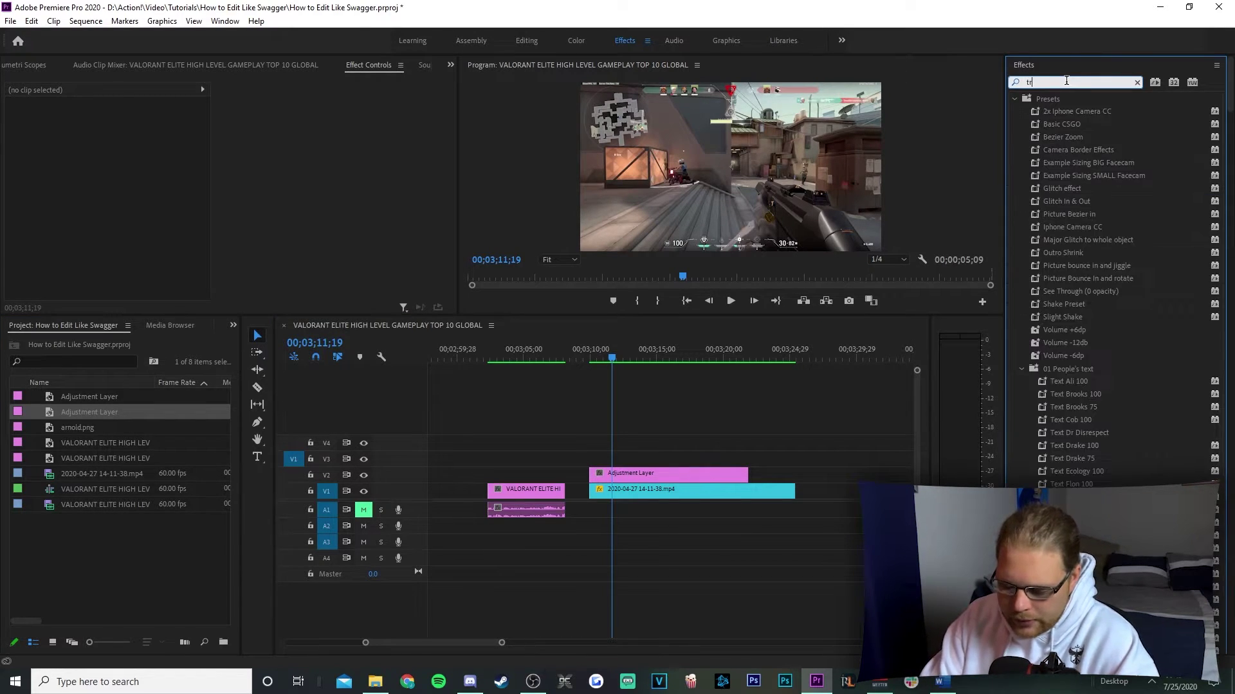
pyautogui.moveTo(694, 479); pyautogui.dragTo(694, 477)
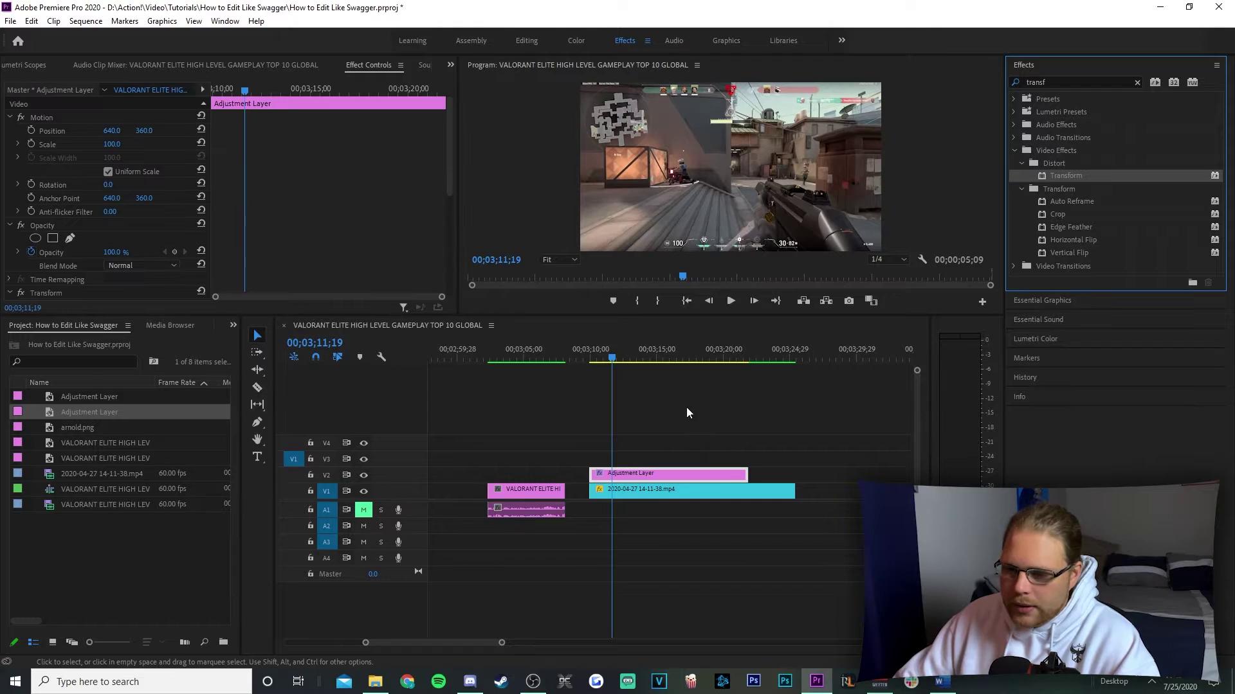
pyautogui.click(634, 441)
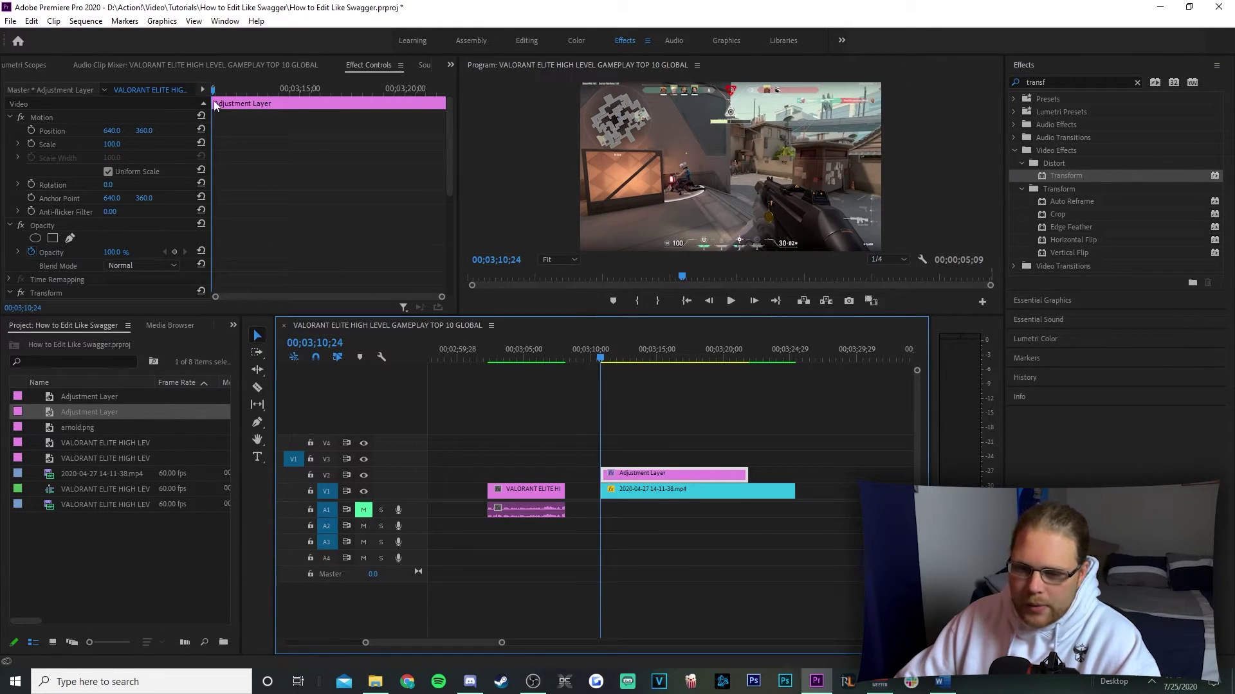
pyautogui.moveTo(453, 152); pyautogui.dragTo(447, 222)
# Step: Enable Position keyframes, set Scale to 200, and place the view at X 1055, Y 285
pyautogui.click(31, 165)
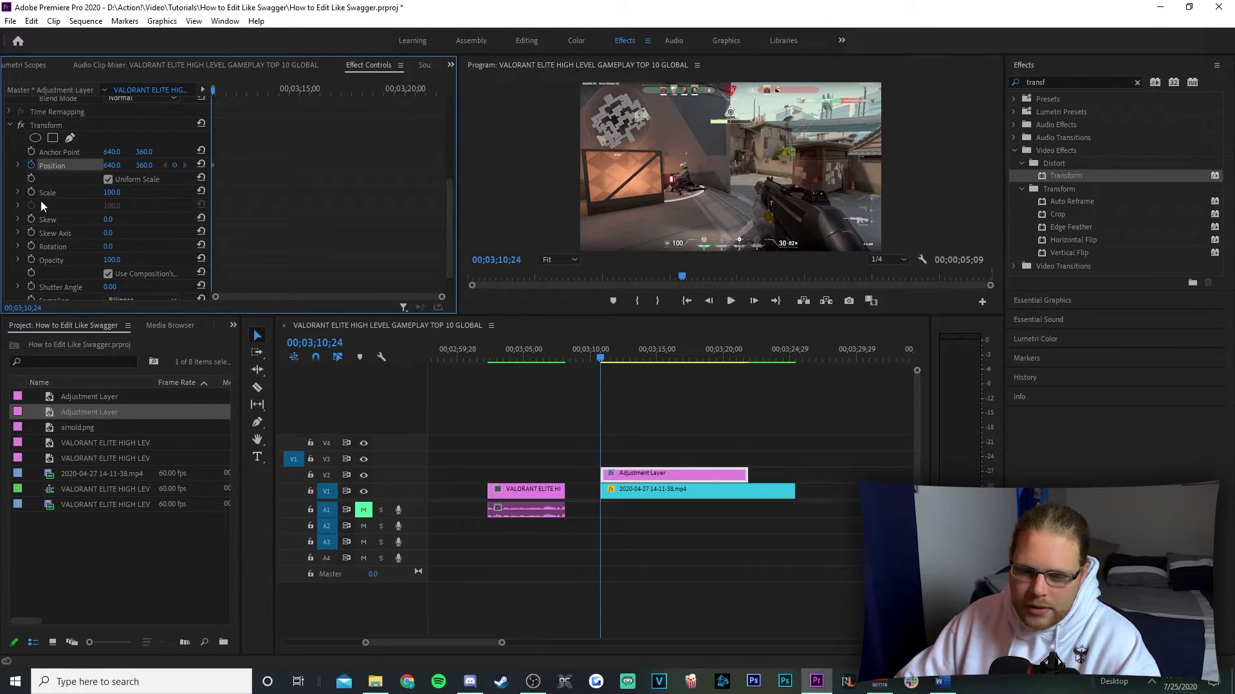
pyautogui.click(112, 193)
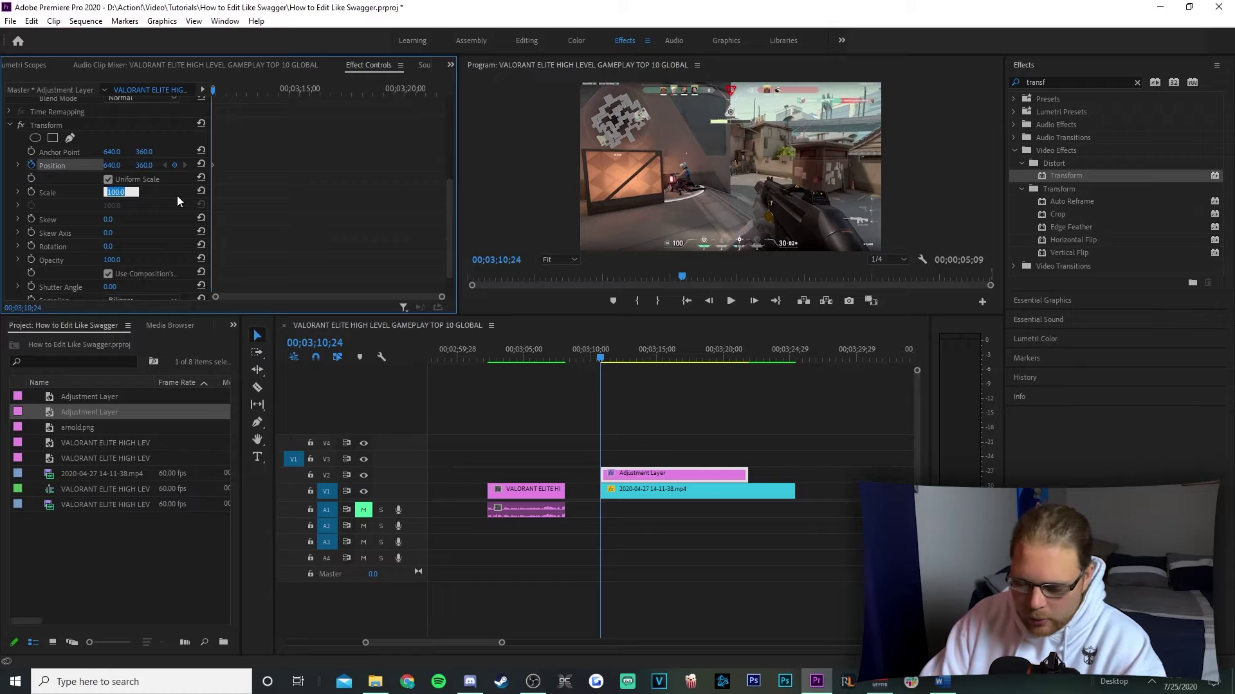
pyautogui.write('200')
pyautogui.press('Return')
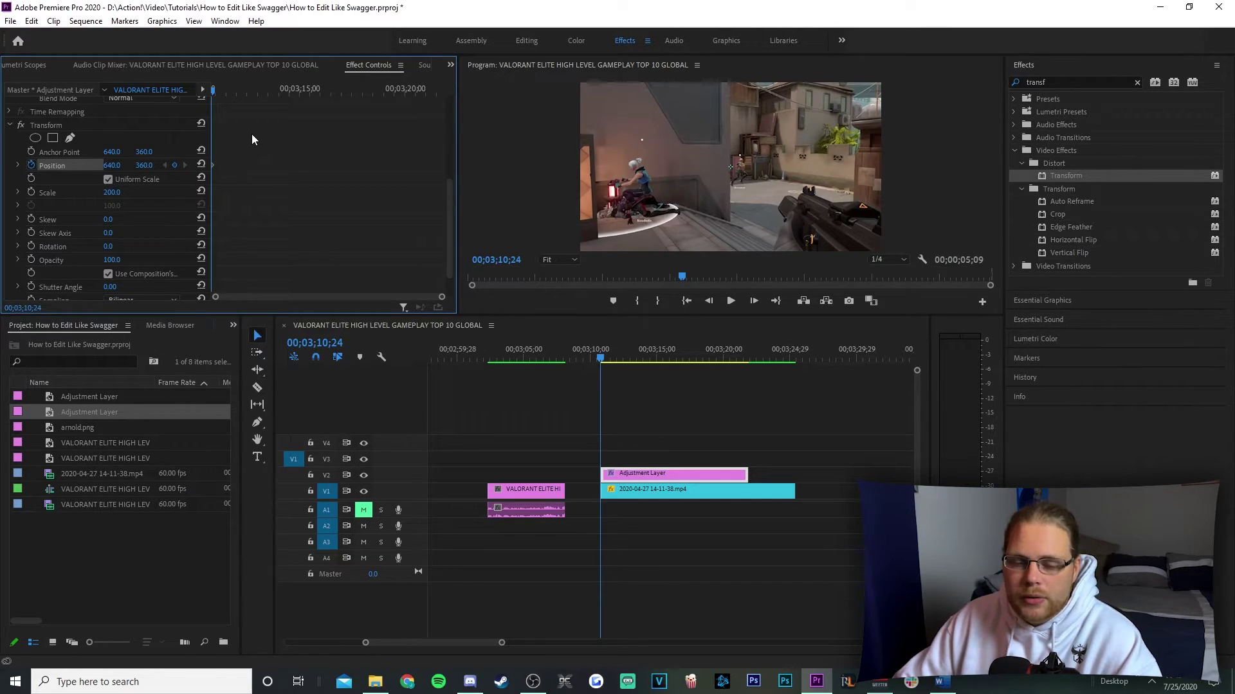
pyautogui.moveTo(144, 165); pyautogui.dragTo(379, 156)
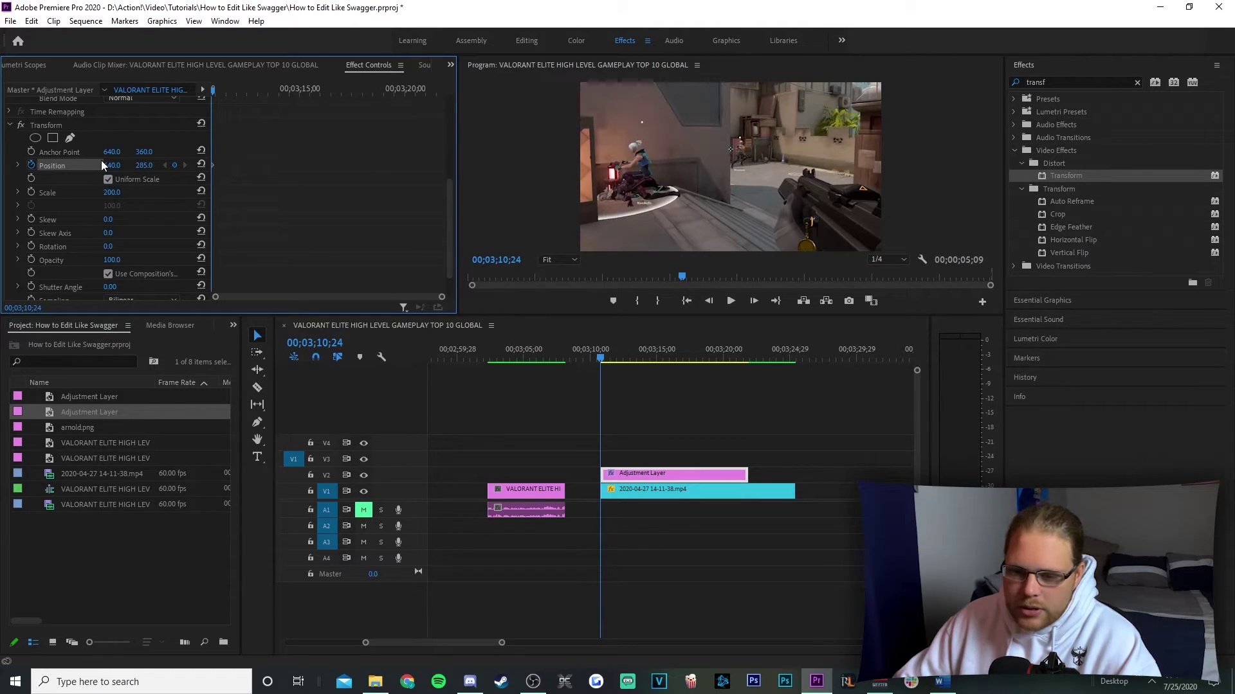
pyautogui.moveTo(112, 165); pyautogui.dragTo(328, 160)
# Step: Add jittering Position keyframes a few frames apart, such as Y 324, for the shake
pyautogui.moveTo(208, 89); pyautogui.dragTo(226, 91)
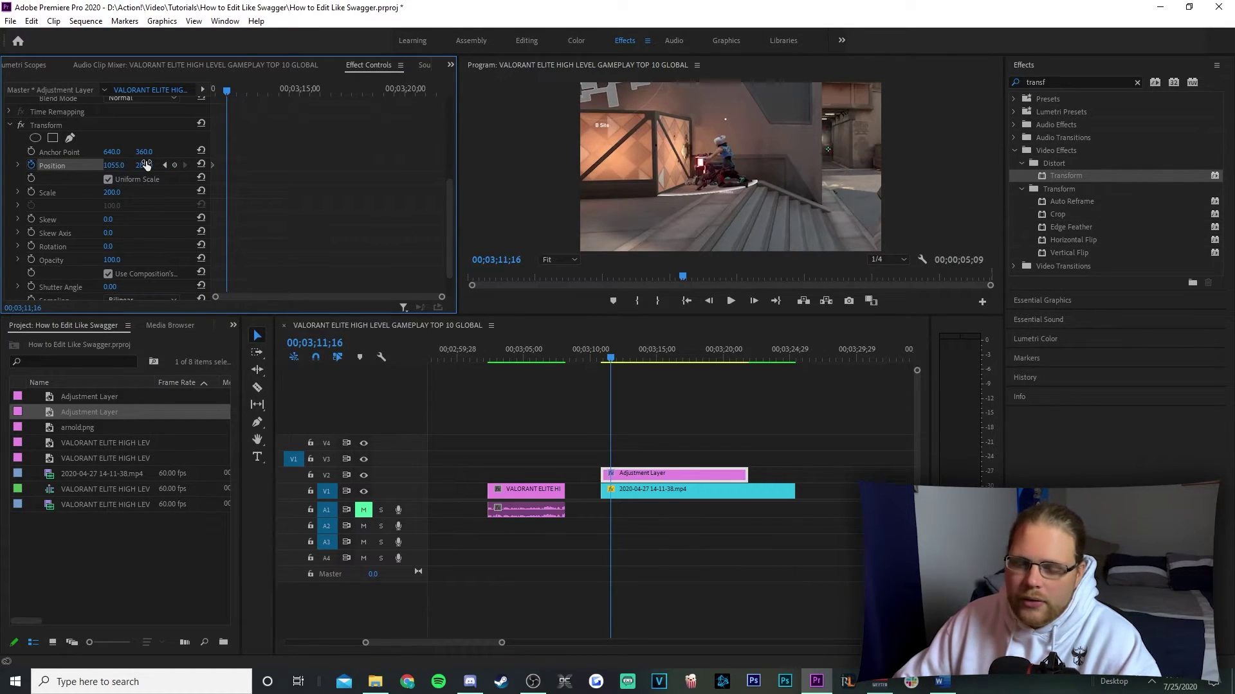
pyautogui.moveTo(143, 165); pyautogui.dragTo(210, 161)
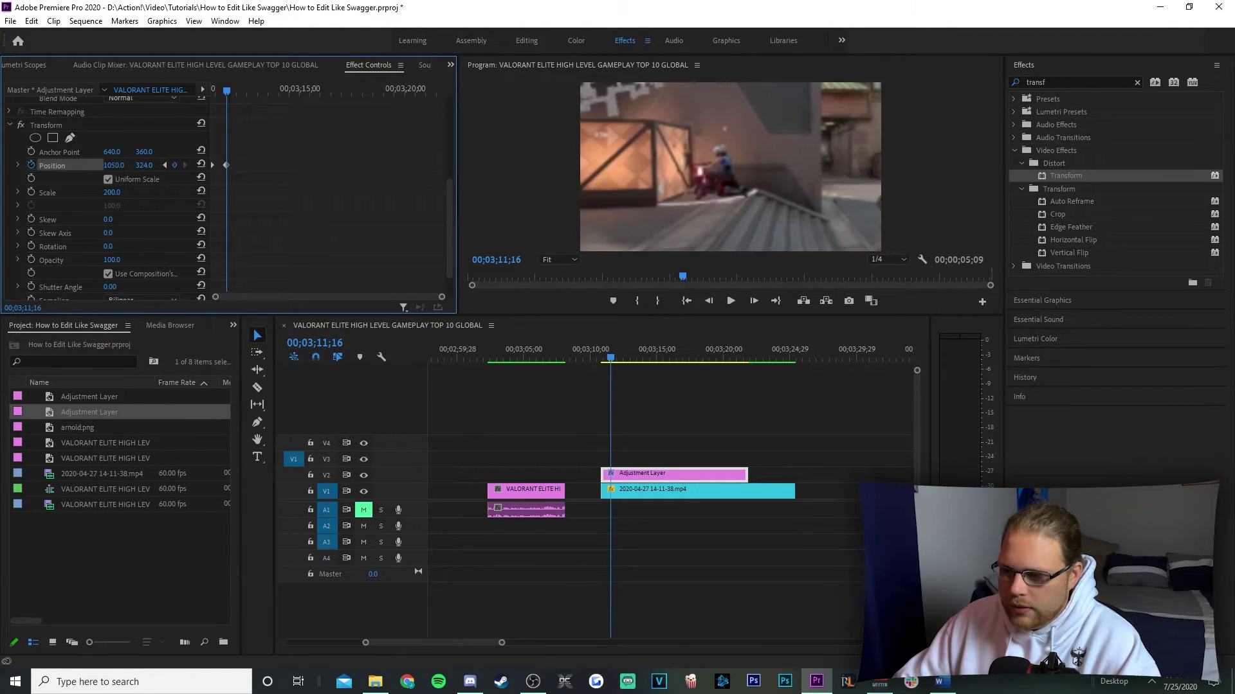
pyautogui.moveTo(226, 94); pyautogui.dragTo(246, 91)
pyautogui.moveTo(144, 165)
pyautogui.mouseDown()
pyautogui.moveTo(170, 165)
pyautogui.moveTo(124, 170)
pyautogui.mouseUp()
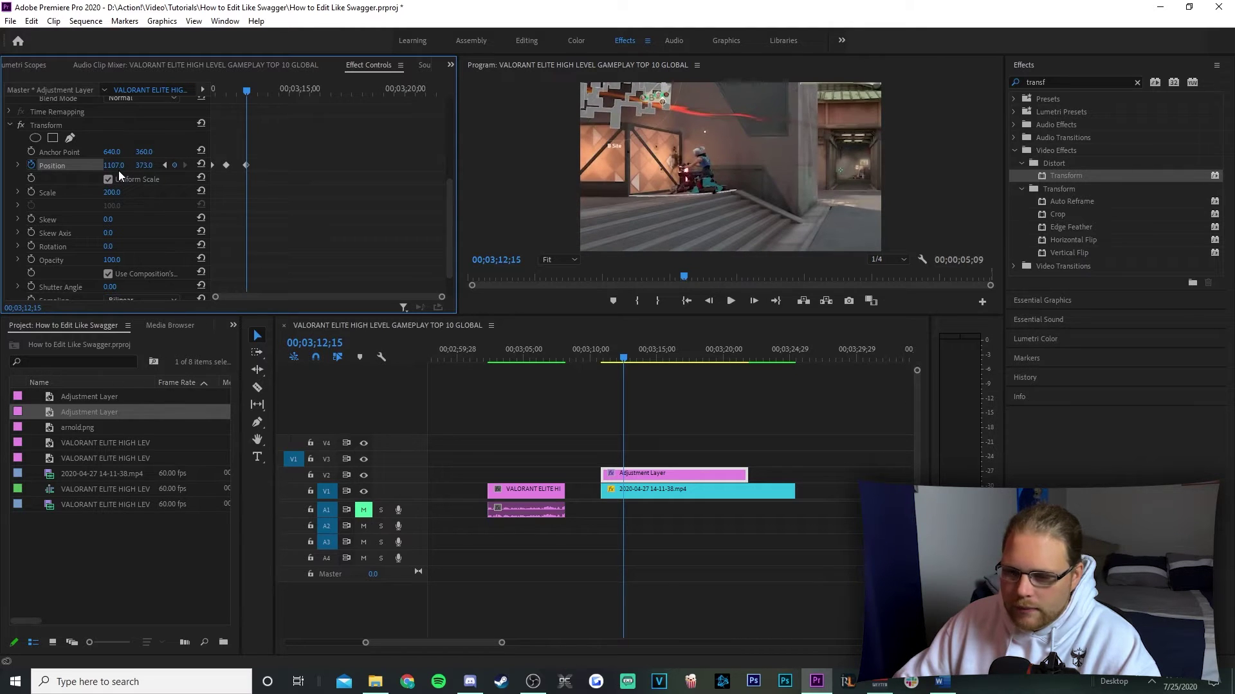
# Step: Step a few frames ahead and add a shake keyframe changing the vertical Position
pyautogui.click(246, 93)
pyautogui.press('Right')
pyautogui.press('Right')
pyautogui.press('Right')
pyautogui.press('Right')
pyautogui.press('Right')
pyautogui.press('Right')
pyautogui.press('Right')
pyautogui.press('Left')
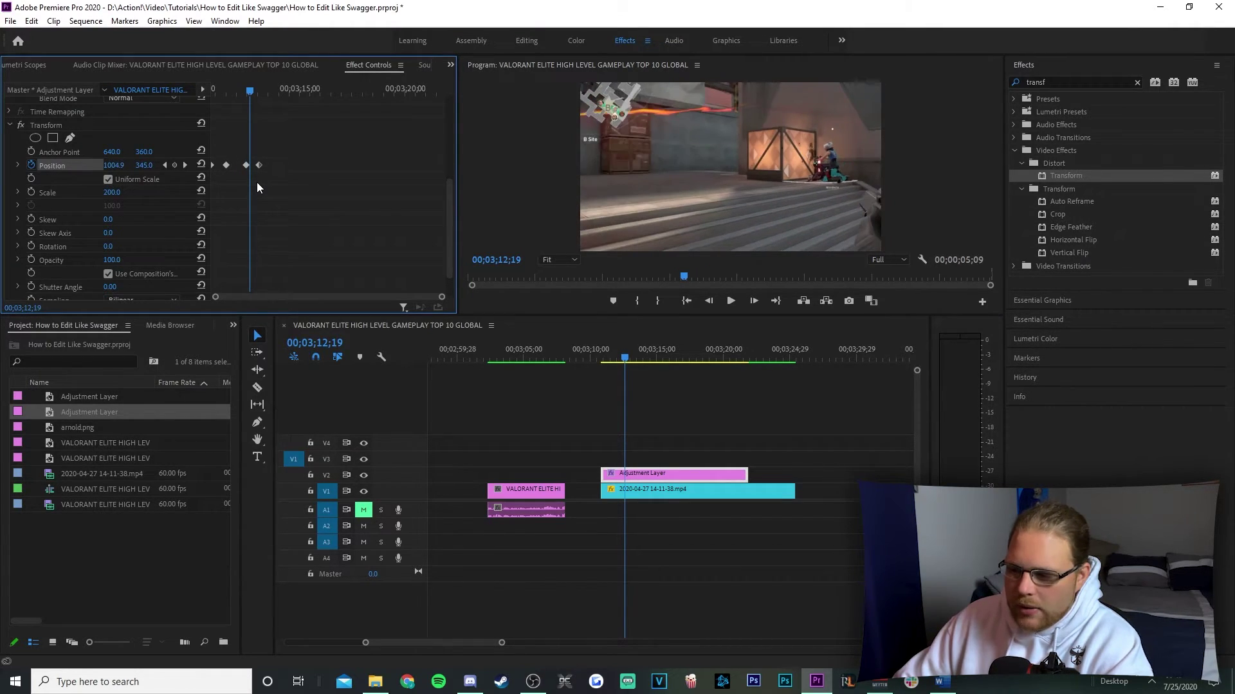
pyautogui.scroll(1, 263, 192)
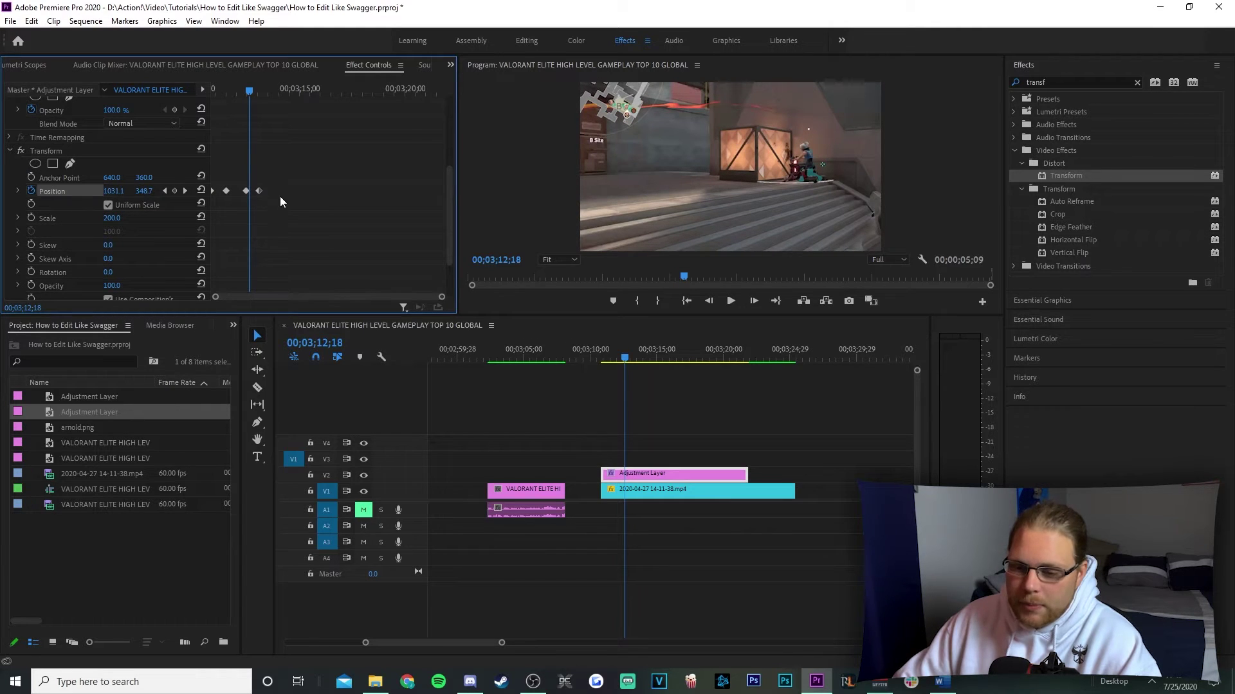
pyautogui.moveTo(145, 193); pyautogui.dragTo(171, 194)
# Step: Add further shake keyframes shifting the image right, then deselect the adjustment layer
pyautogui.press('j')
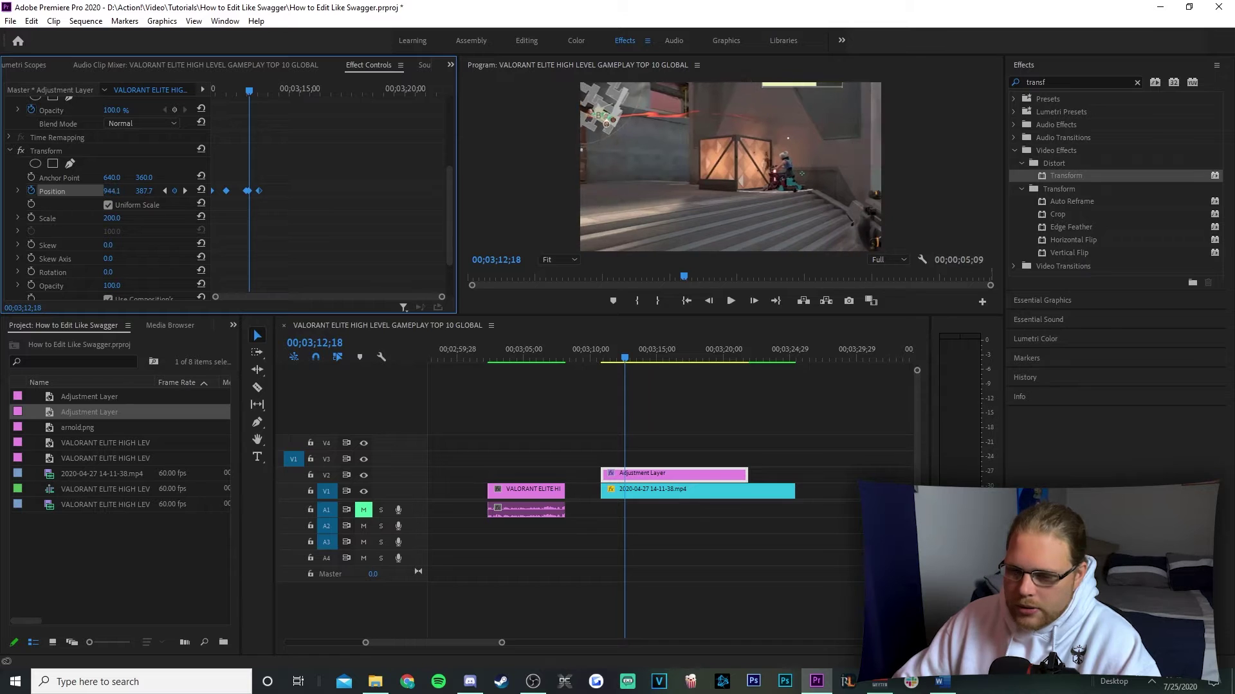
pyautogui.moveTo(220, 88); pyautogui.dragTo(224, 91)
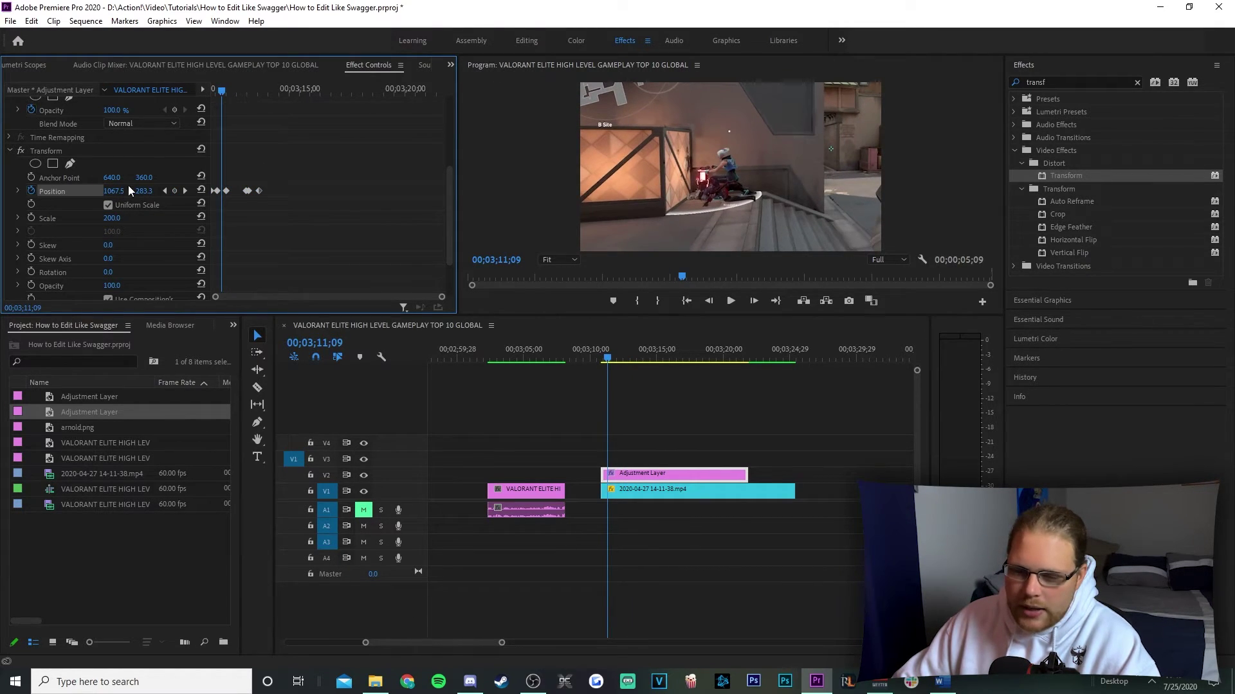
pyautogui.moveTo(830, 149); pyautogui.dragTo(843, 148)
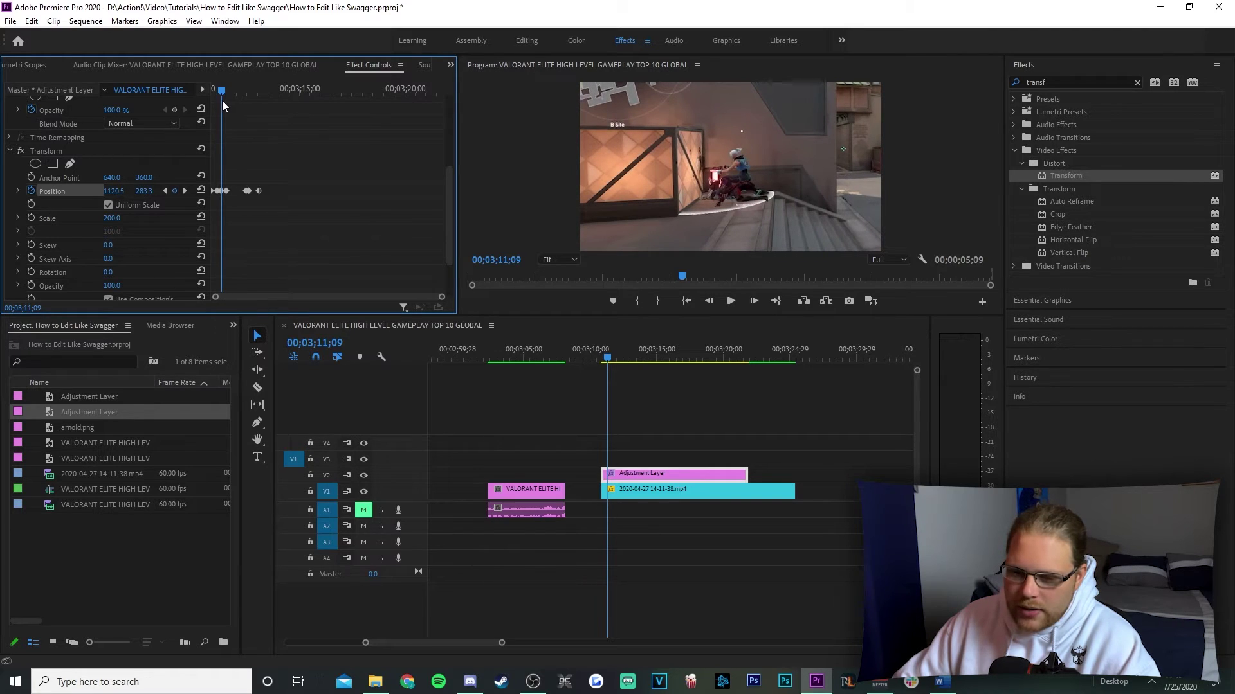
pyautogui.moveTo(222, 91); pyautogui.dragTo(233, 94)
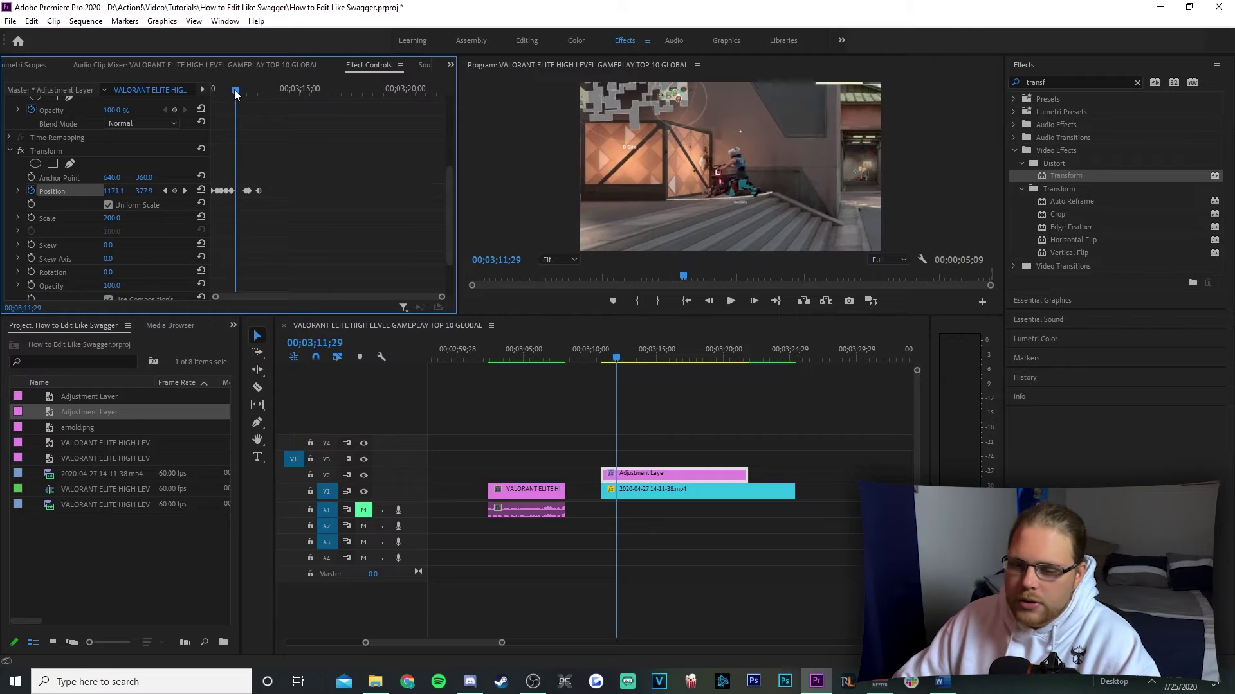
pyautogui.moveTo(233, 90); pyautogui.dragTo(251, 92)
pyautogui.click(669, 443)
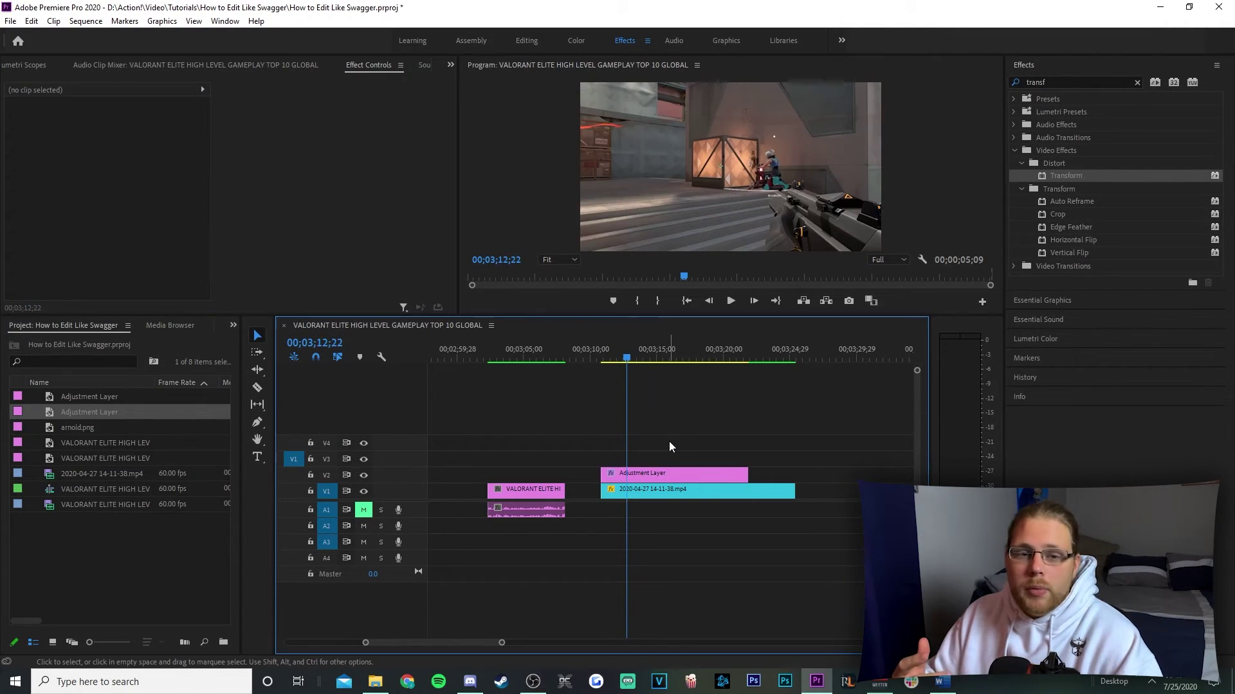